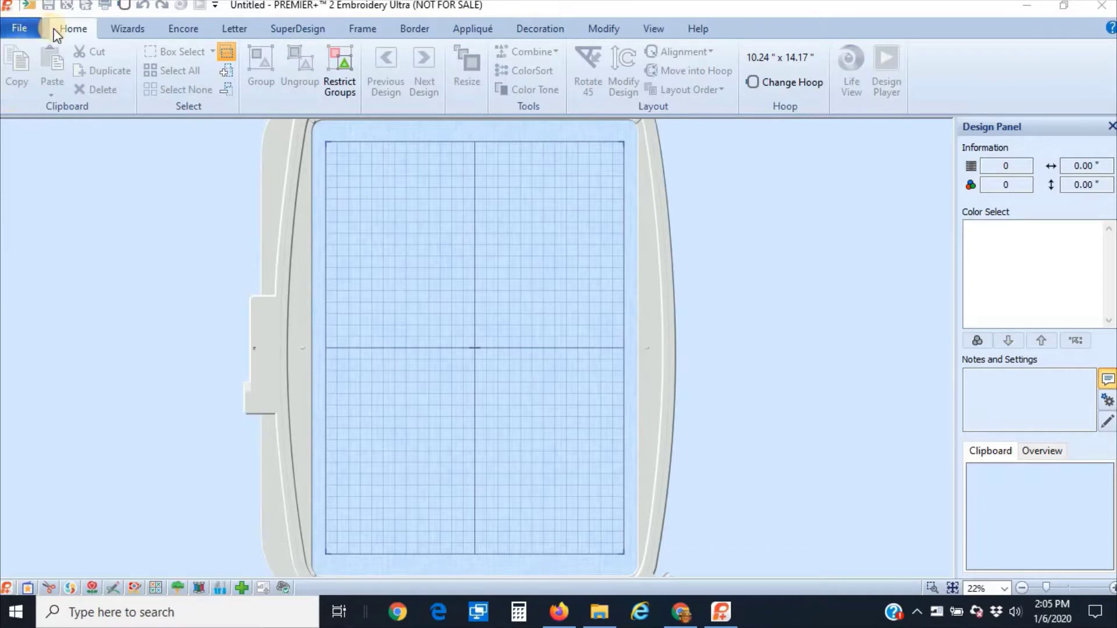
Start the Quilt Block wizard and use the Filled Quilt Block; Inner Embroidery style
{"action": "left_click", "coordinate": [124, 28]}
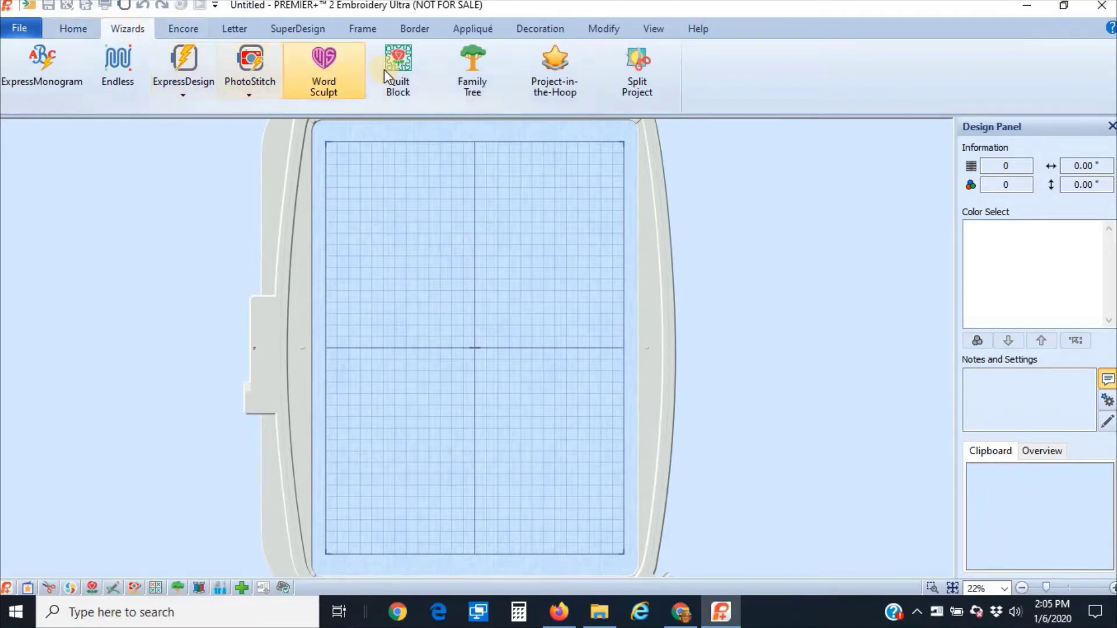
{"action": "left_click", "coordinate": [401, 71]}
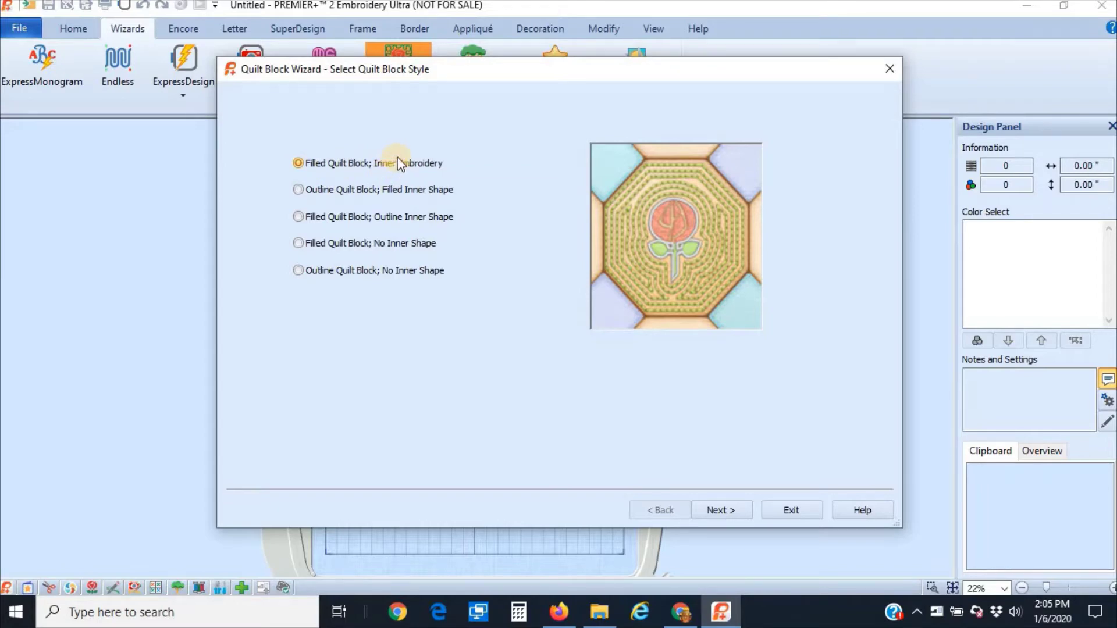
{"action": "left_click", "coordinate": [718, 512]}
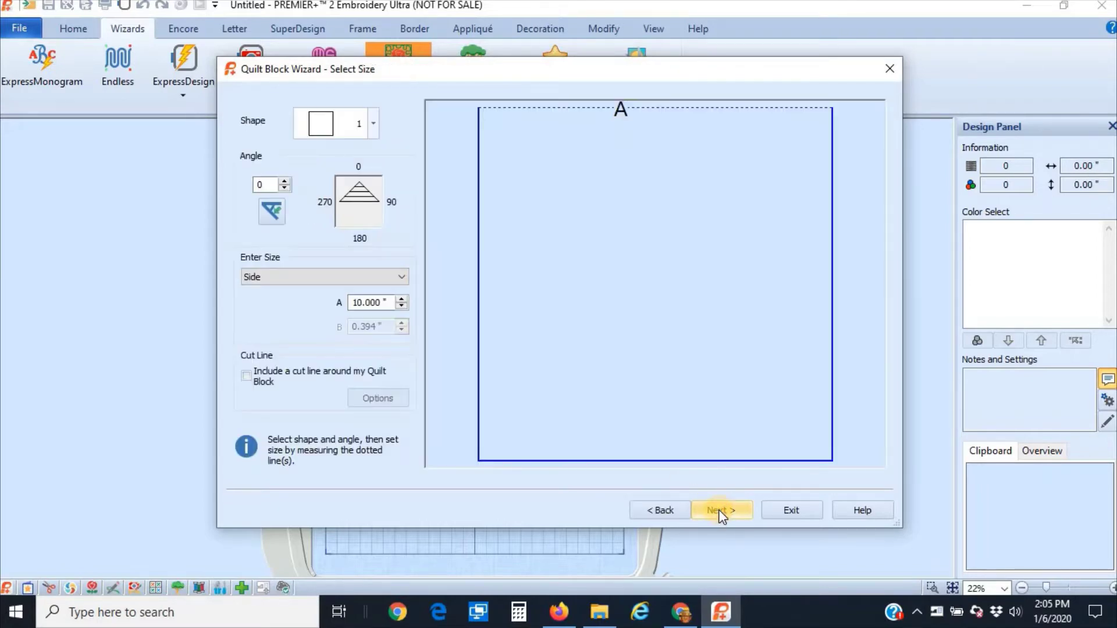
Choose square shape 1 for the quilt block, set its side A to 10.00 inches, and accept the size
{"action": "left_click", "coordinate": [374, 125]}
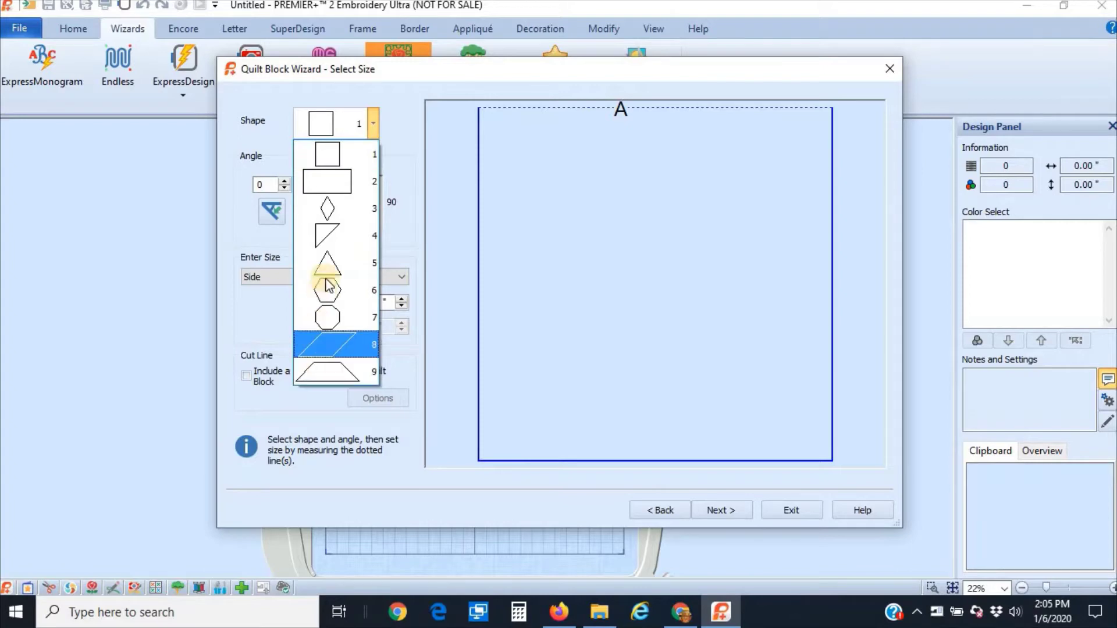
{"action": "left_click", "coordinate": [331, 152]}
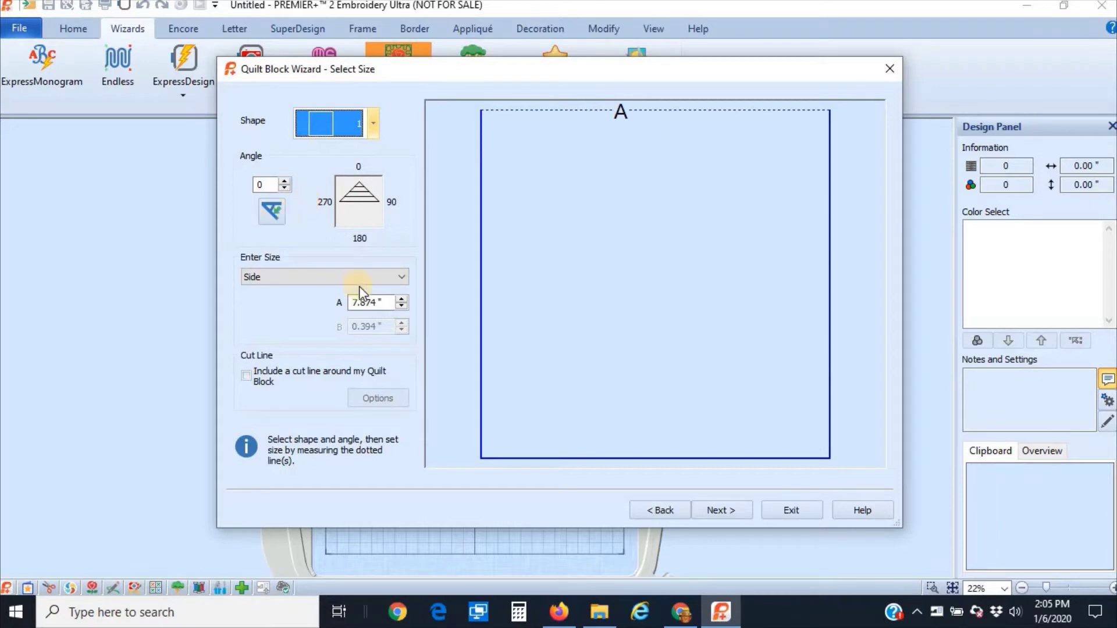
{"action": "left_click", "coordinate": [381, 302]}
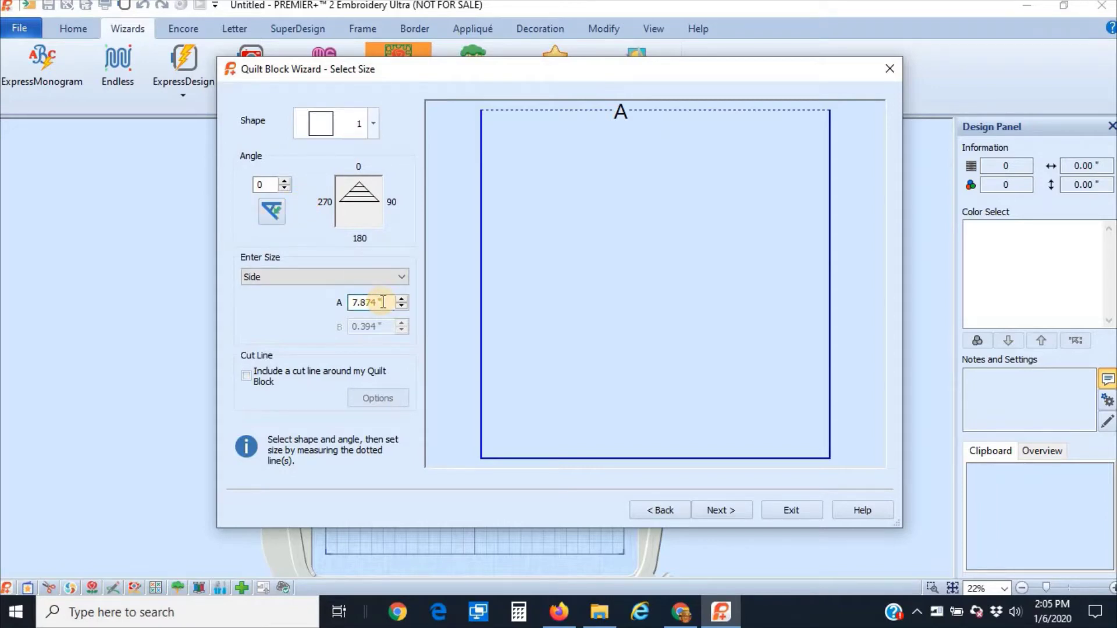
{"action": "key", "text": "BackSpace"}
{"action": "key", "text": "BackSpace"}
{"action": "key", "text": "BackSpace"}
{"action": "key", "text": "BackSpace"}
{"action": "key", "text": "BackSpace"}
{"action": "key", "text": "BackSpace"}
{"action": "key", "text": "BackSpace"}
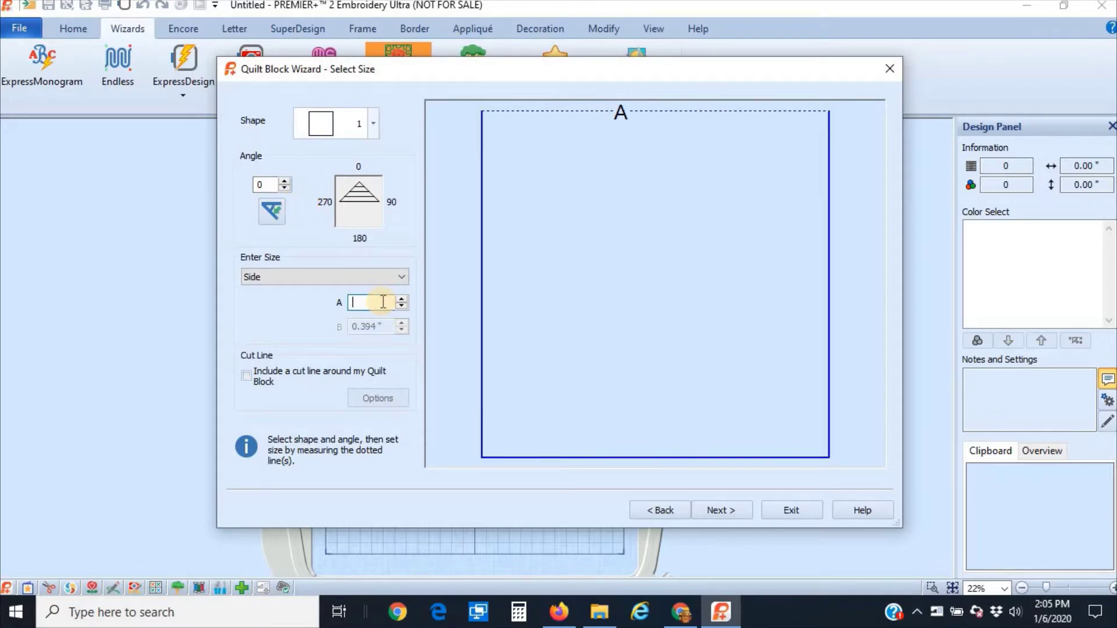
{"action": "type", "text": "10"}
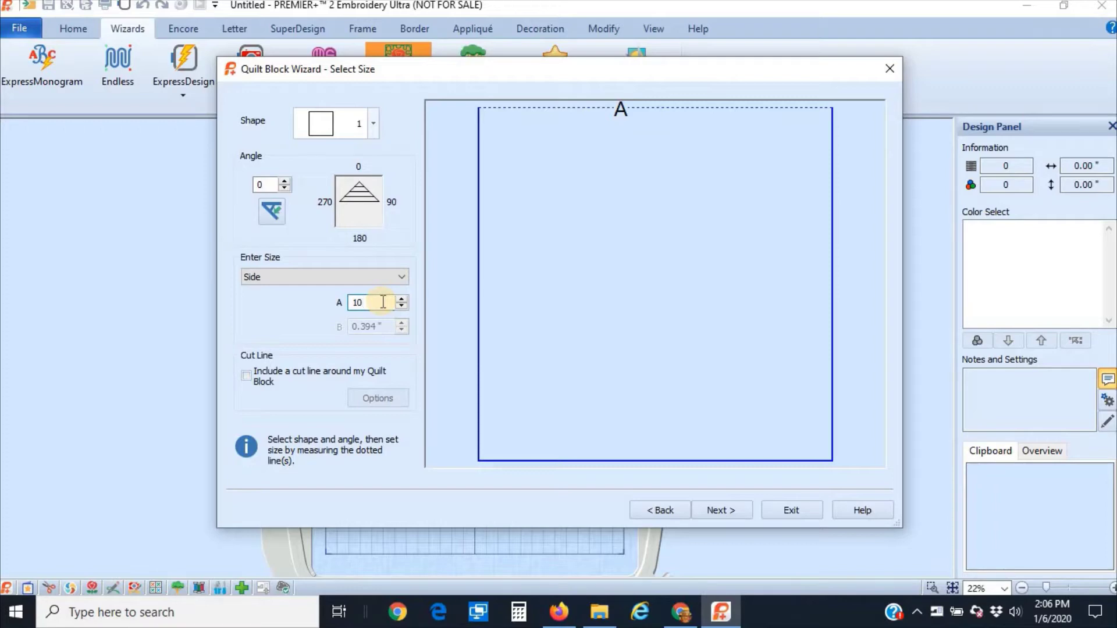
{"action": "type", "text": ".00"}
{"action": "left_click", "coordinate": [392, 297]}
{"action": "left_click", "coordinate": [728, 511]}
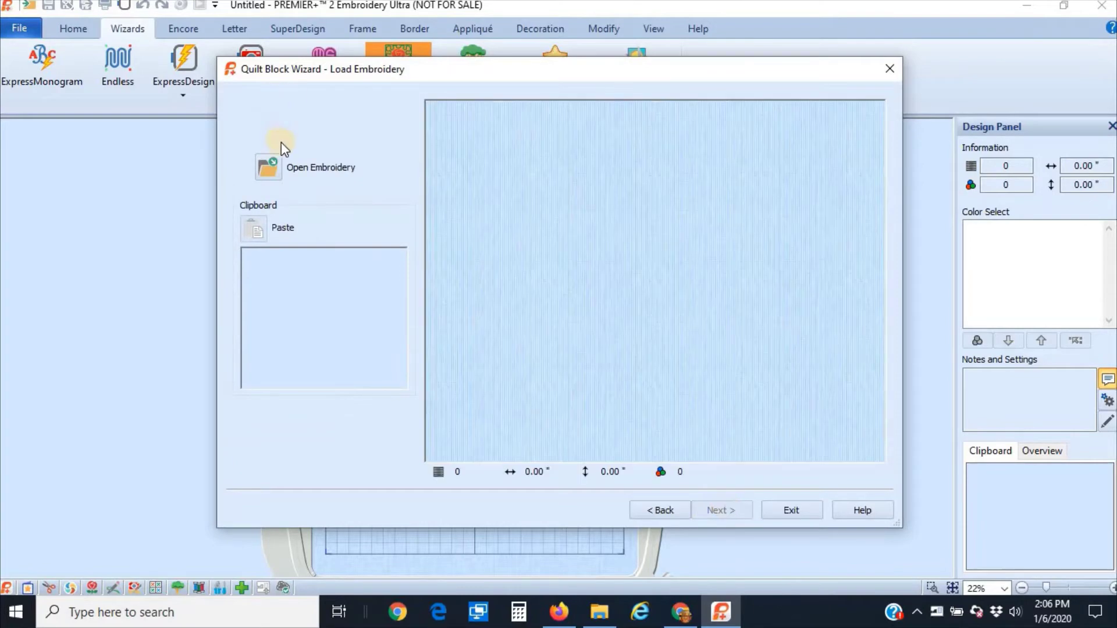
Load the dog embroidery 80313-03.VP3 from the Dog On It folder and proceed to adjusting the embroidery
{"action": "left_click", "coordinate": [275, 163]}
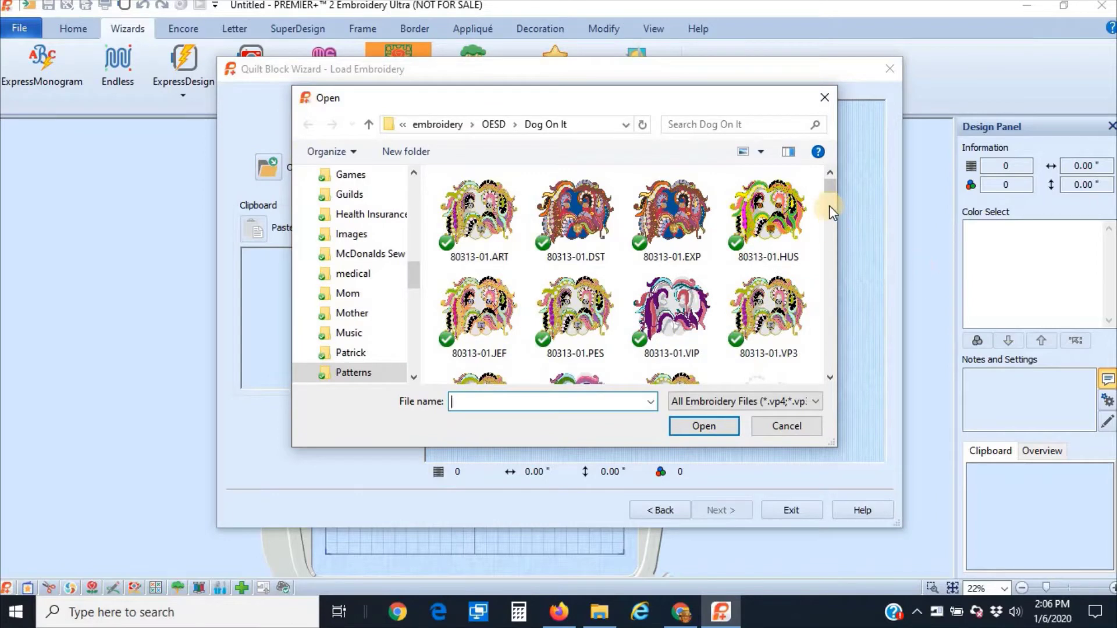
{"action": "scroll", "coordinate": [834, 216], "scroll_direction": "down", "scroll_amount": 3}
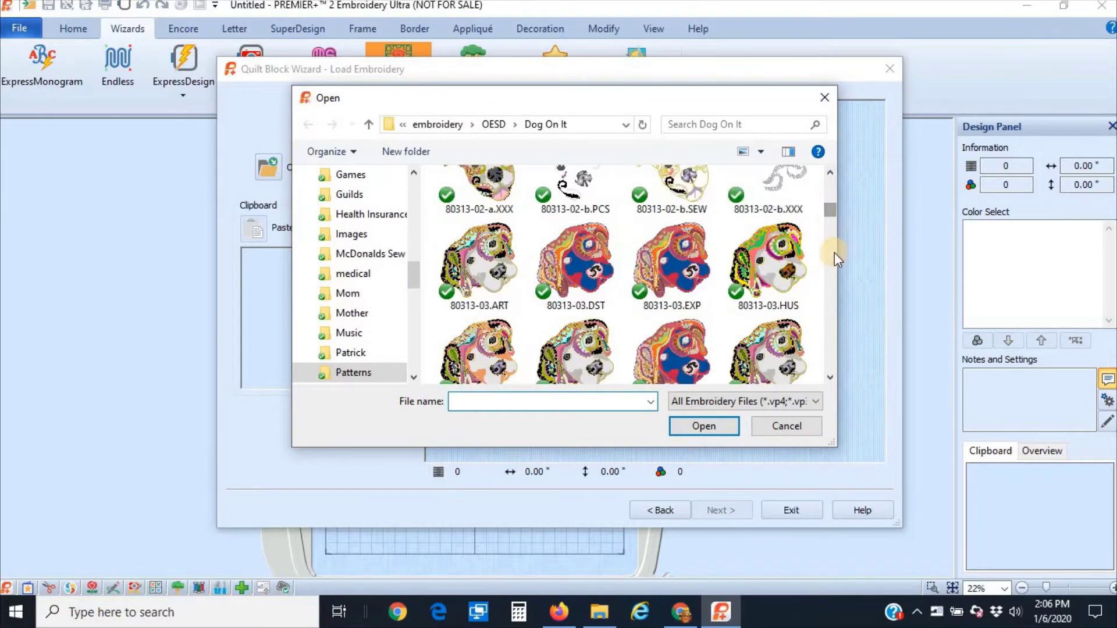
{"action": "scroll", "coordinate": [833, 305], "scroll_direction": "down", "scroll_amount": 3}
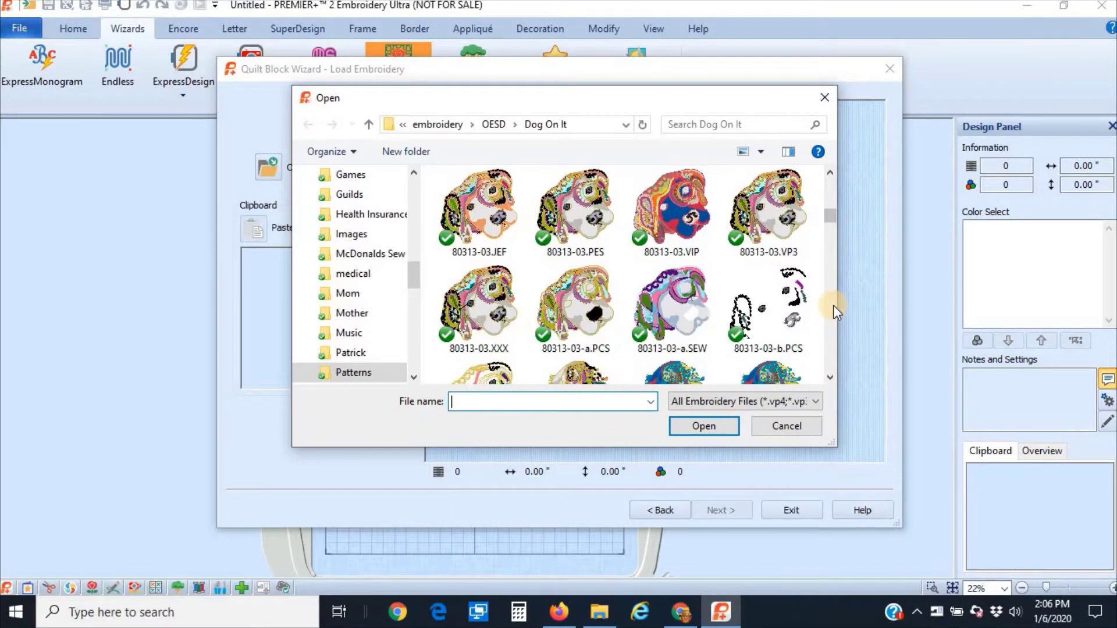
{"action": "left_click", "coordinate": [787, 232]}
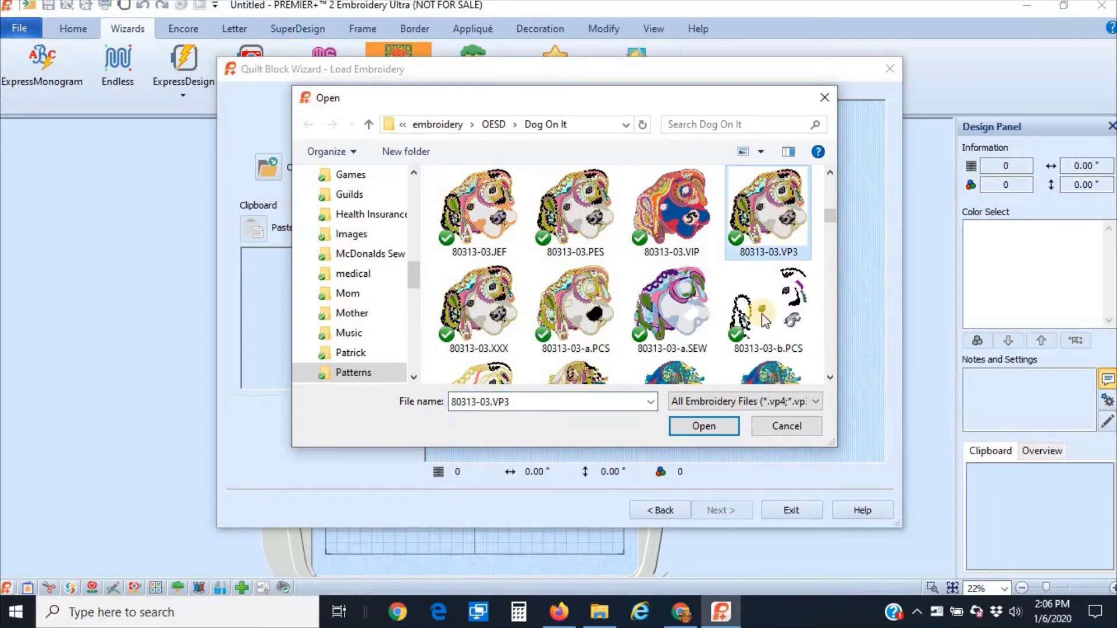
{"action": "left_click", "coordinate": [716, 426]}
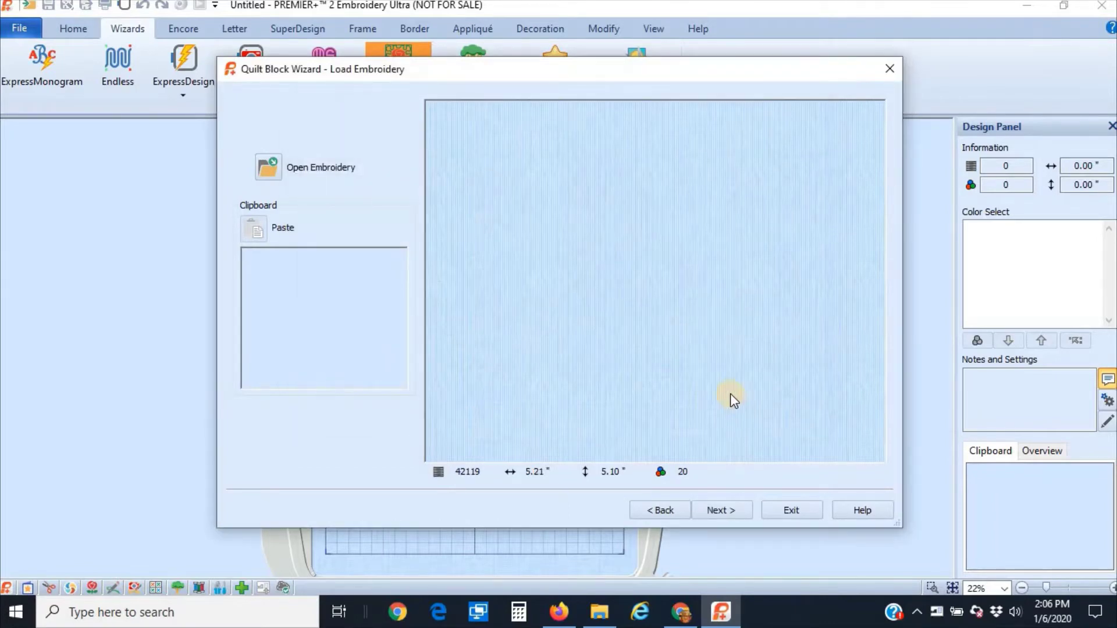
{"action": "left_click", "coordinate": [719, 510]}
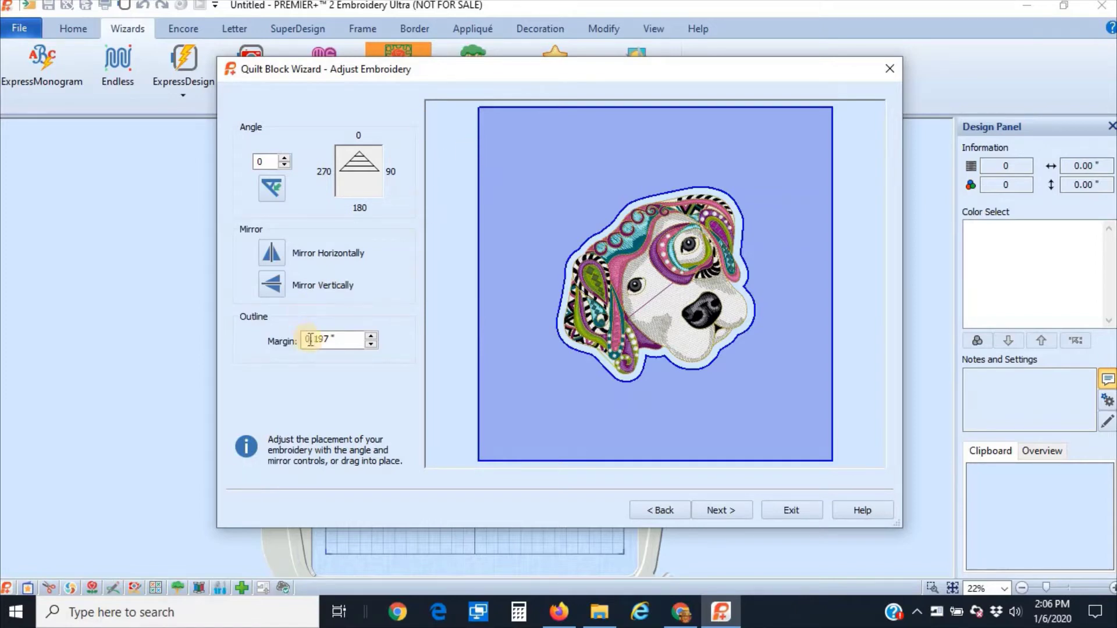
Try a 0.2 inch outline margin around the dog embroidery and return it to 0.197 inch
{"action": "left_click", "coordinate": [331, 341]}
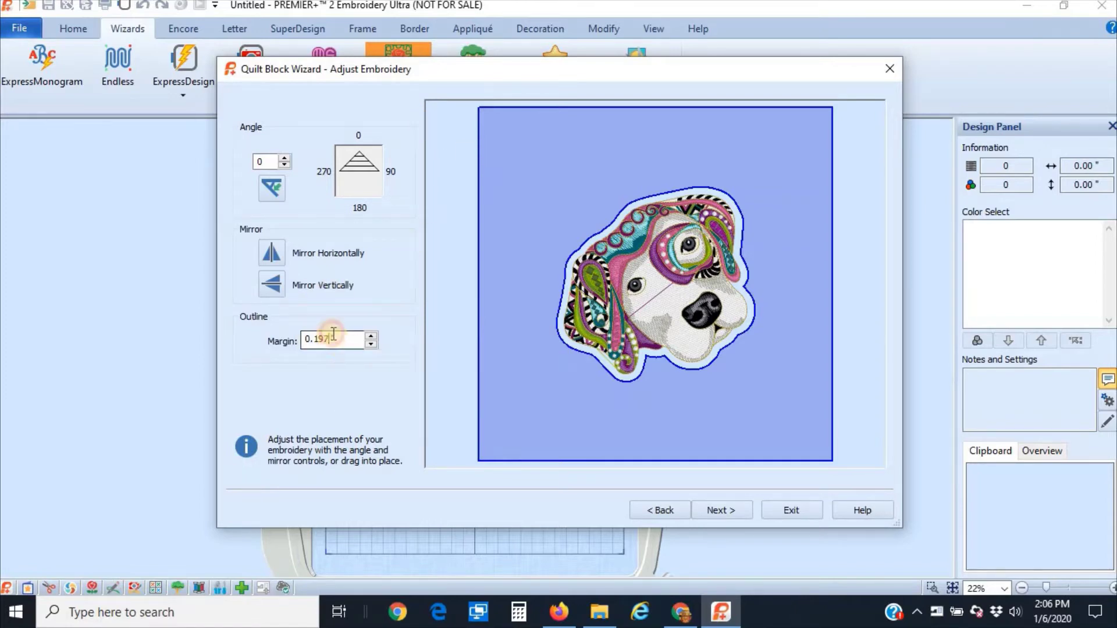
{"action": "key", "text": "BackSpace"}
{"action": "key", "text": "BackSpace"}
{"action": "key", "text": "BackSpace"}
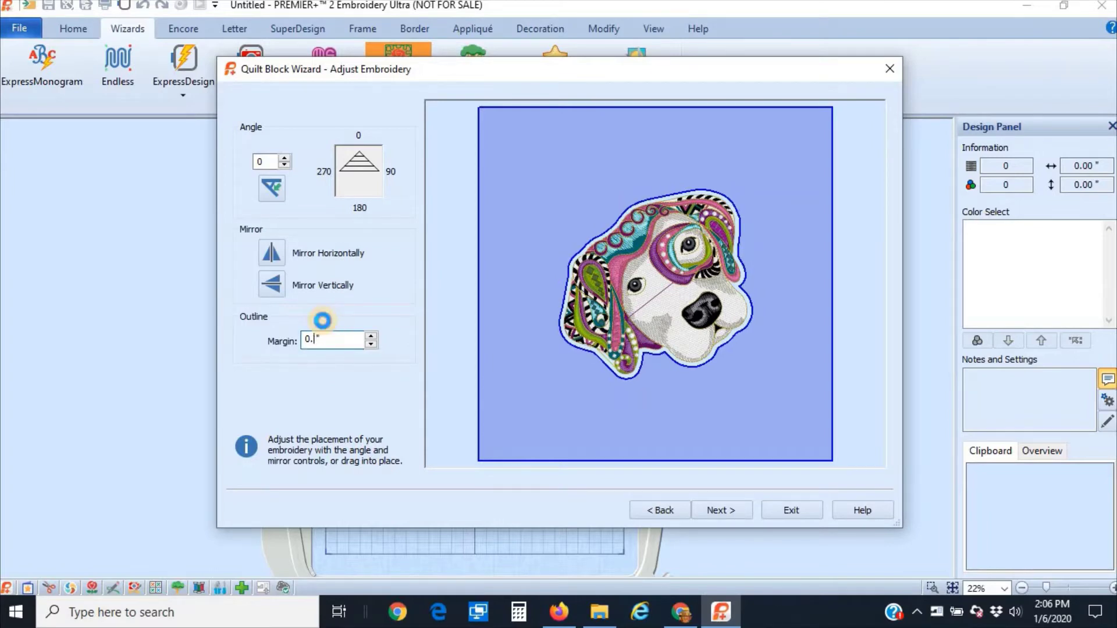
{"action": "type", "text": "2"}
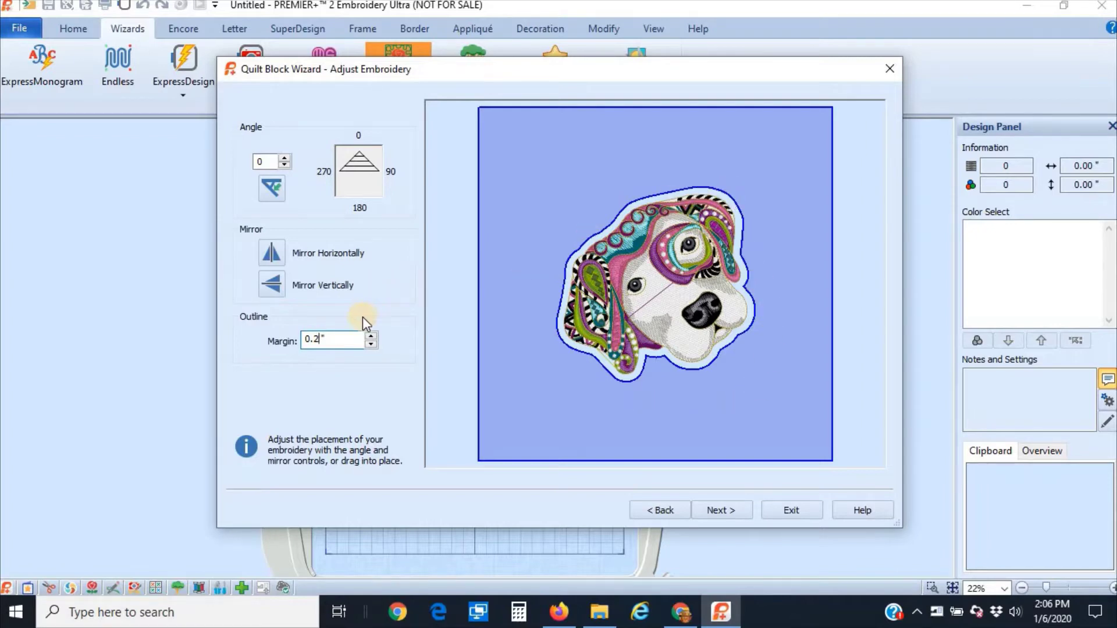
{"action": "key", "text": "BackSpace"}
{"action": "type", "text": "197"}
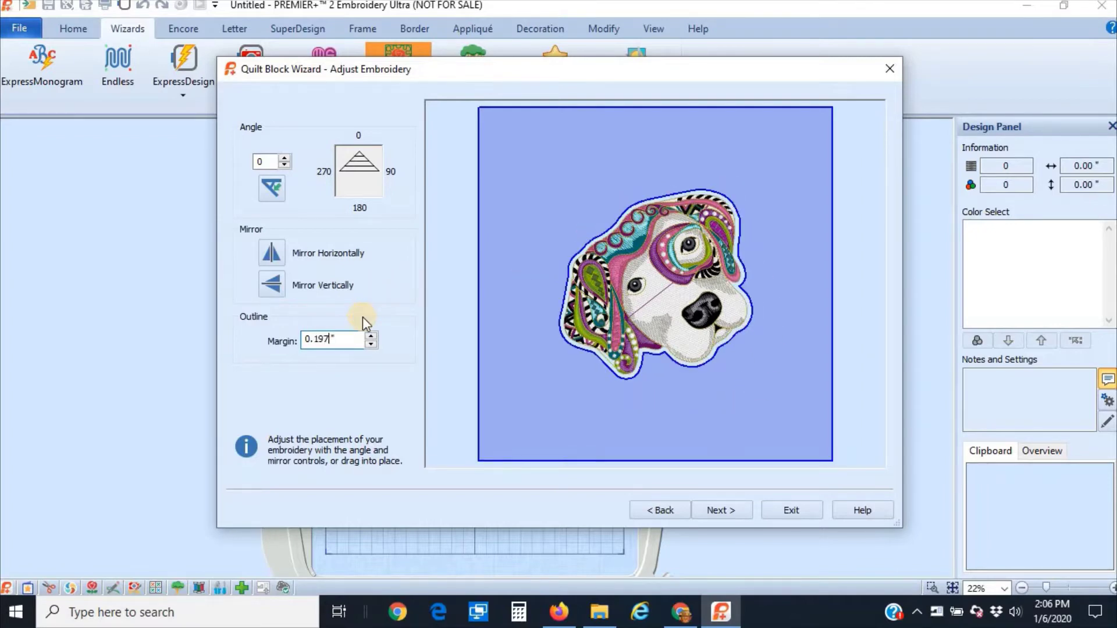
Try a wider outline margin of 0.5 inch around the dog embroidery
{"action": "key", "text": "BackSpace"}
{"action": "key", "text": "BackSpace"}
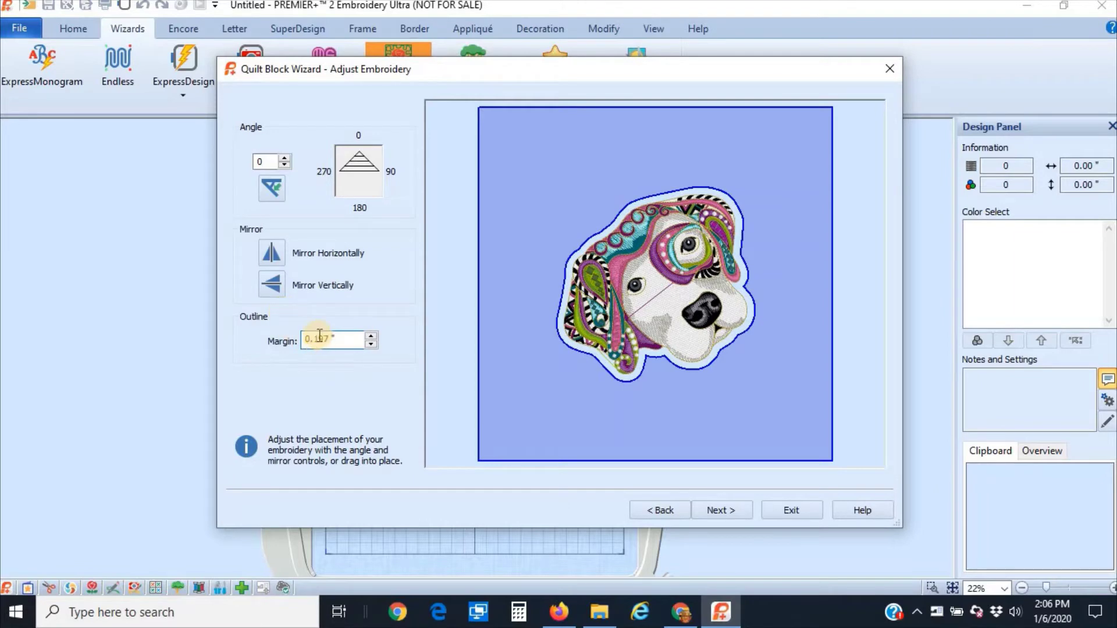
{"action": "key", "text": "BackSpace"}
{"action": "key", "text": "BackSpace"}
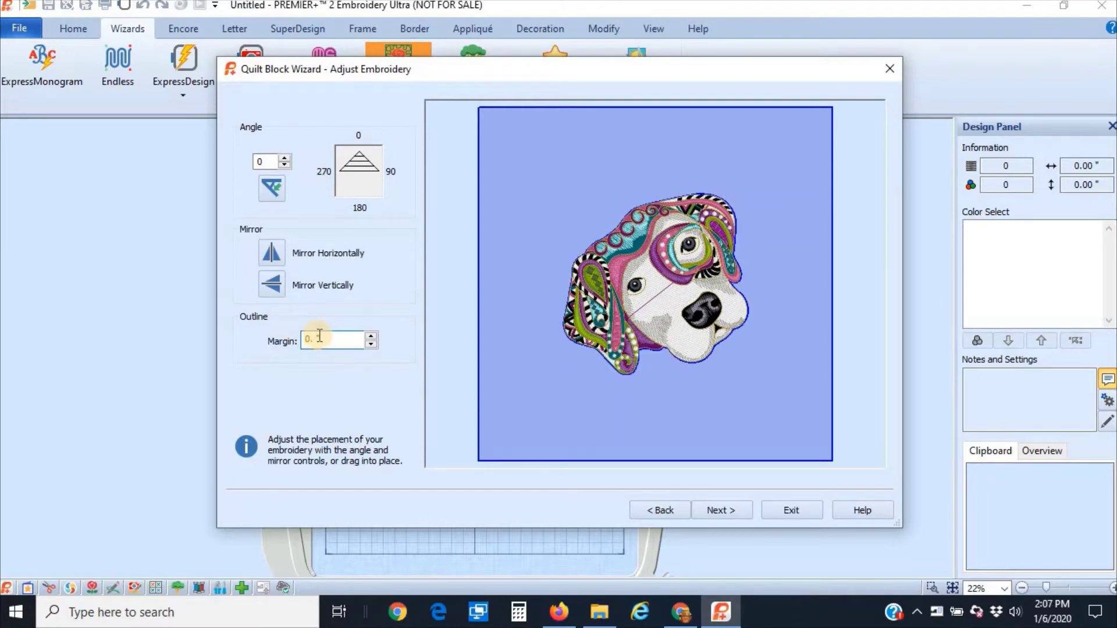
{"action": "type", "text": ".5"}
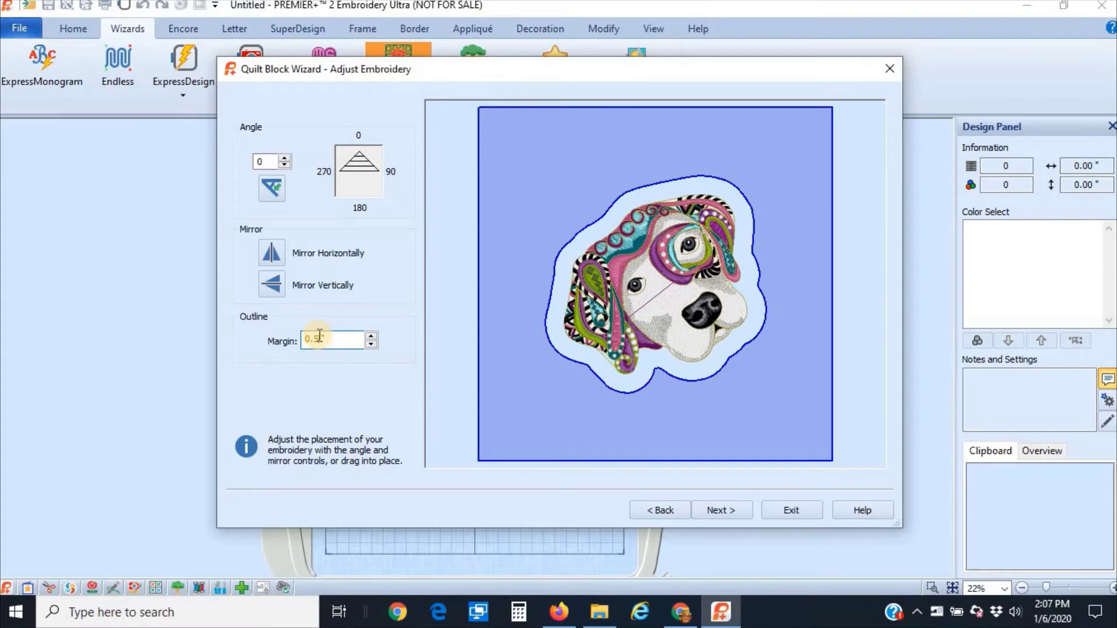
Set the outline margin to 0.197 inch and proceed to the fill pattern selection
{"action": "key", "text": "BackSpace"}
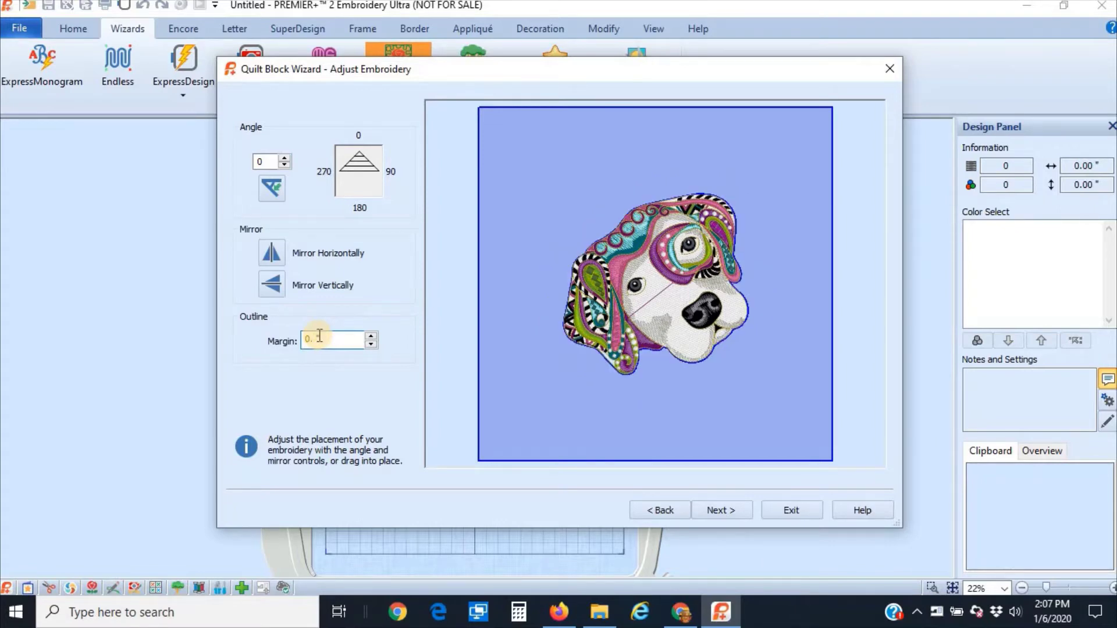
{"action": "type", "text": "187"}
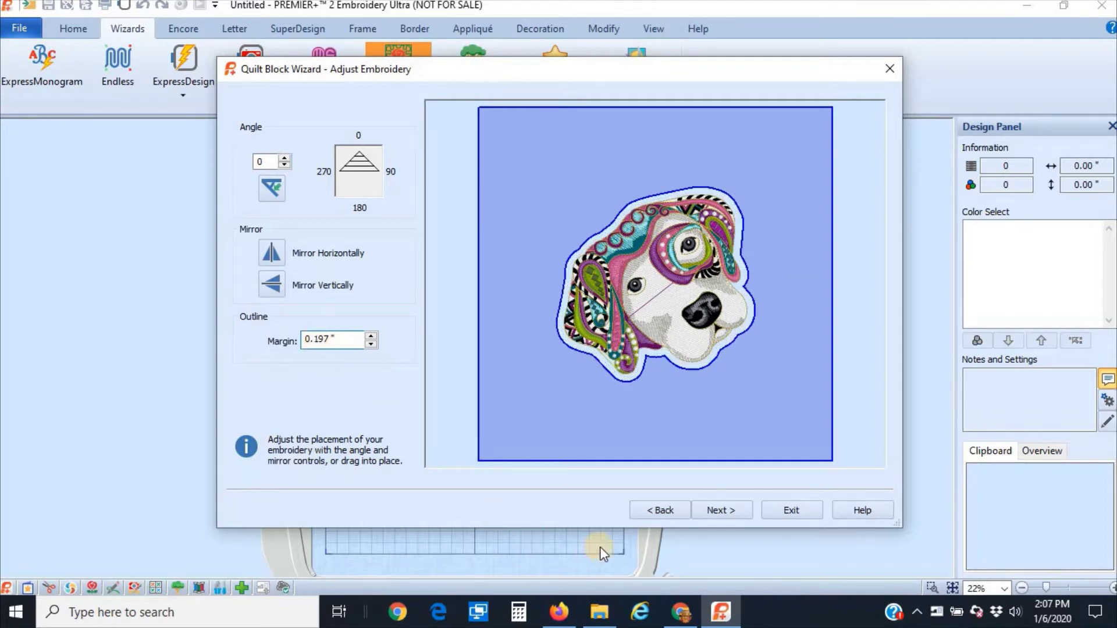
{"action": "left_click", "coordinate": [720, 511]}
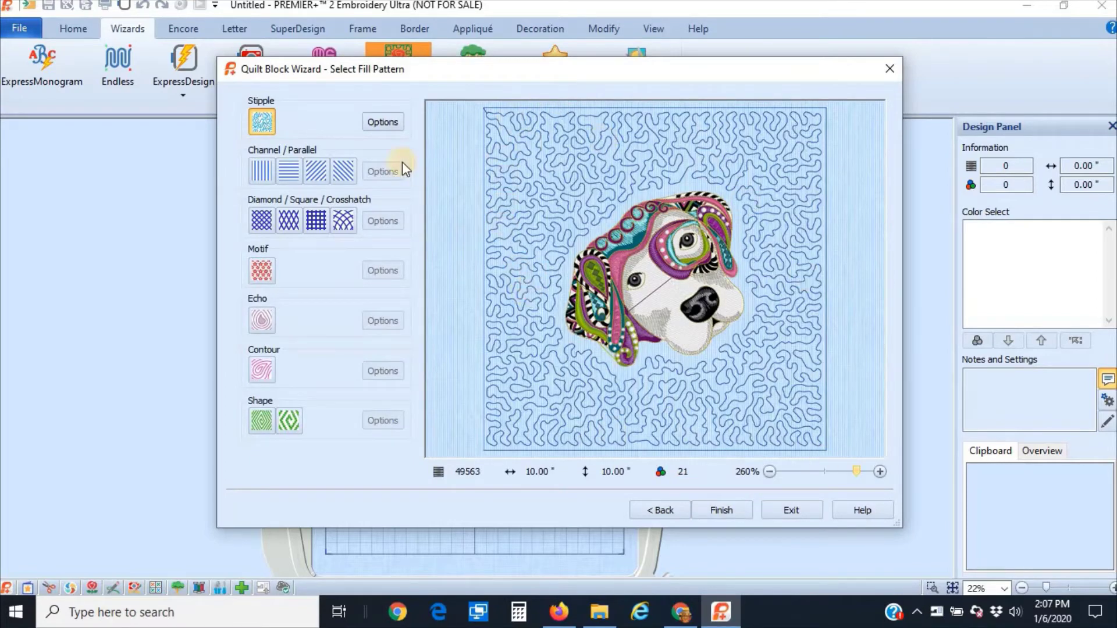
Apply the Straight style to the stipple fill surrounding the dog embroidery
{"action": "left_click", "coordinate": [262, 121]}
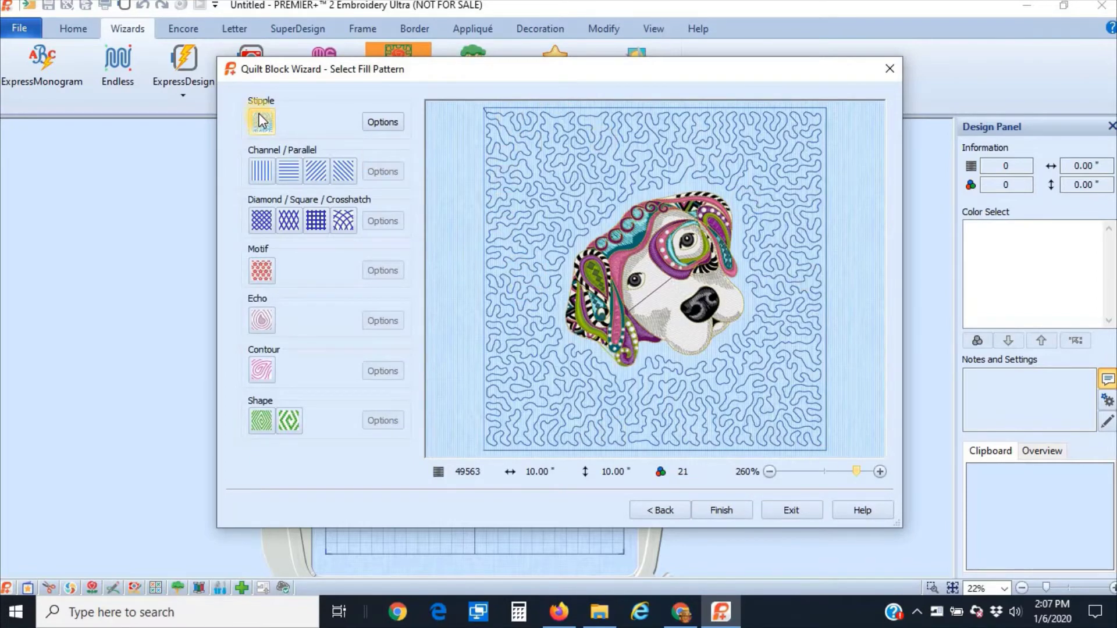
{"action": "left_click", "coordinate": [381, 122]}
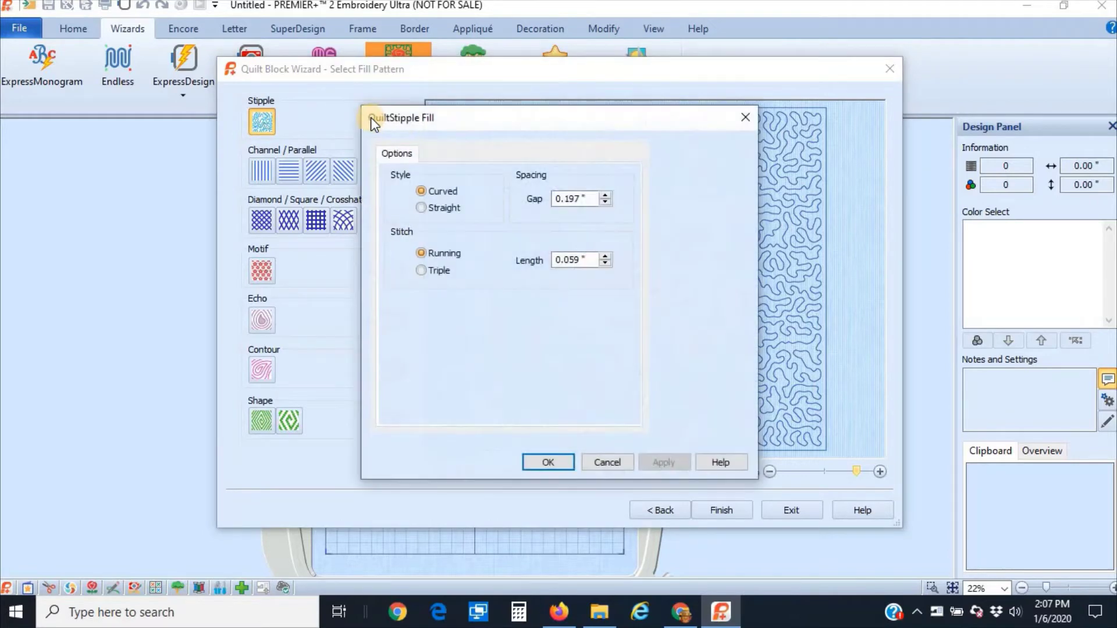
{"action": "left_click", "coordinate": [420, 208]}
{"action": "left_click", "coordinate": [549, 462]}
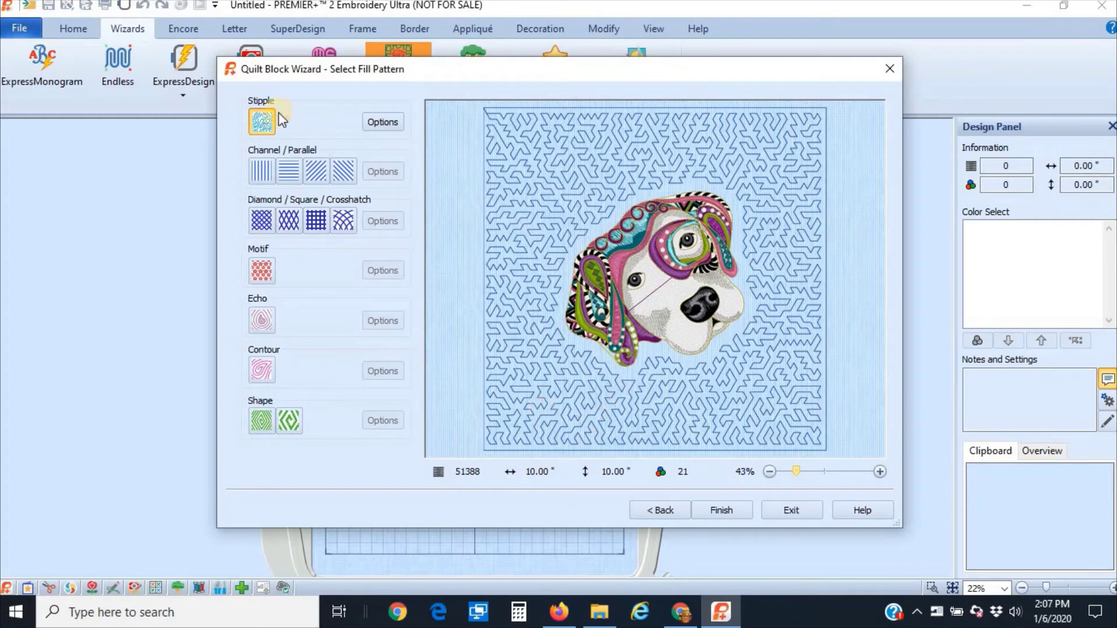
Try a curved stipple fill with a gap of 0.05 inch around the dog embroidery
{"action": "left_click", "coordinate": [371, 122]}
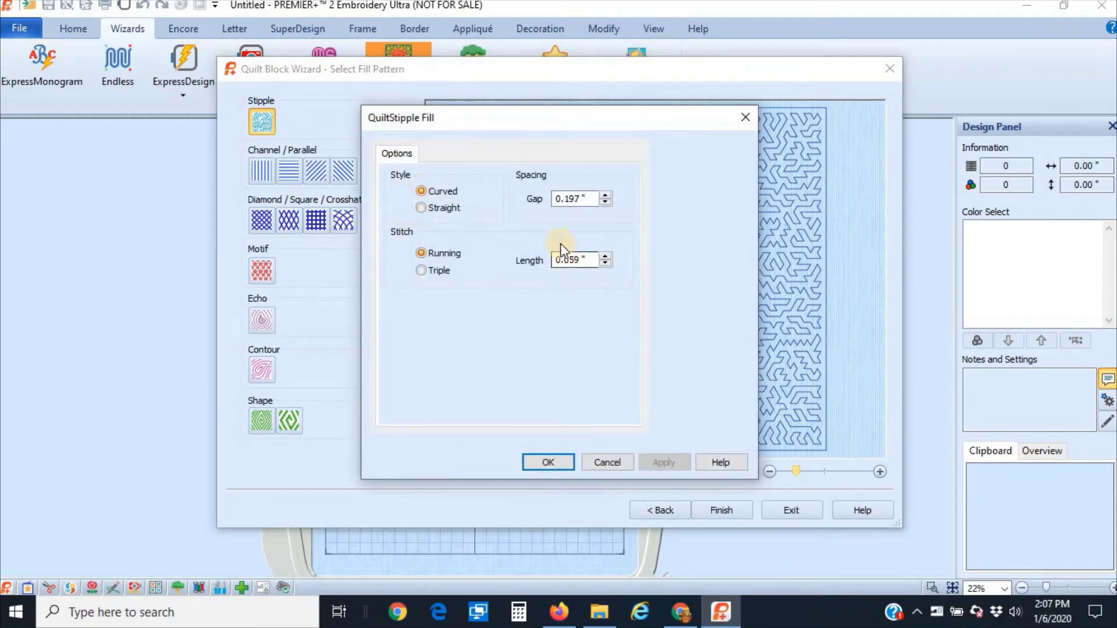
{"action": "left_click", "coordinate": [582, 199]}
{"action": "left_click", "coordinate": [584, 198]}
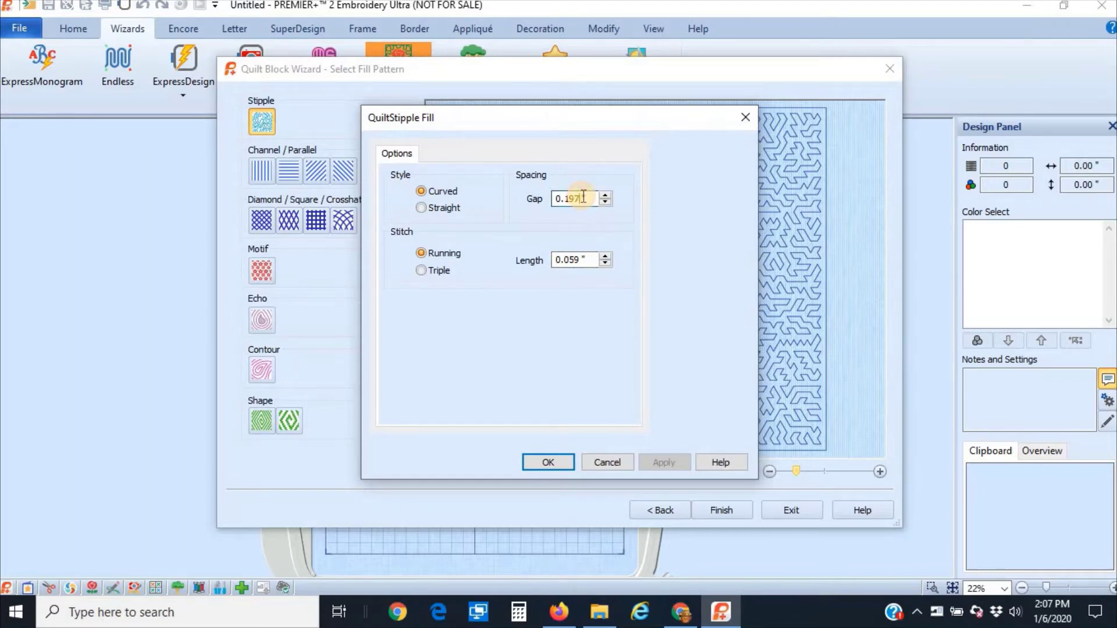
{"action": "key", "text": "BackSpace"}
{"action": "key", "text": "BackSpace"}
{"action": "key", "text": "BackSpace"}
{"action": "type", "text": "005"}
{"action": "double_click", "coordinate": [573, 200]}
{"action": "type", "text": "0.05"}
{"action": "left_click", "coordinate": [556, 464]}
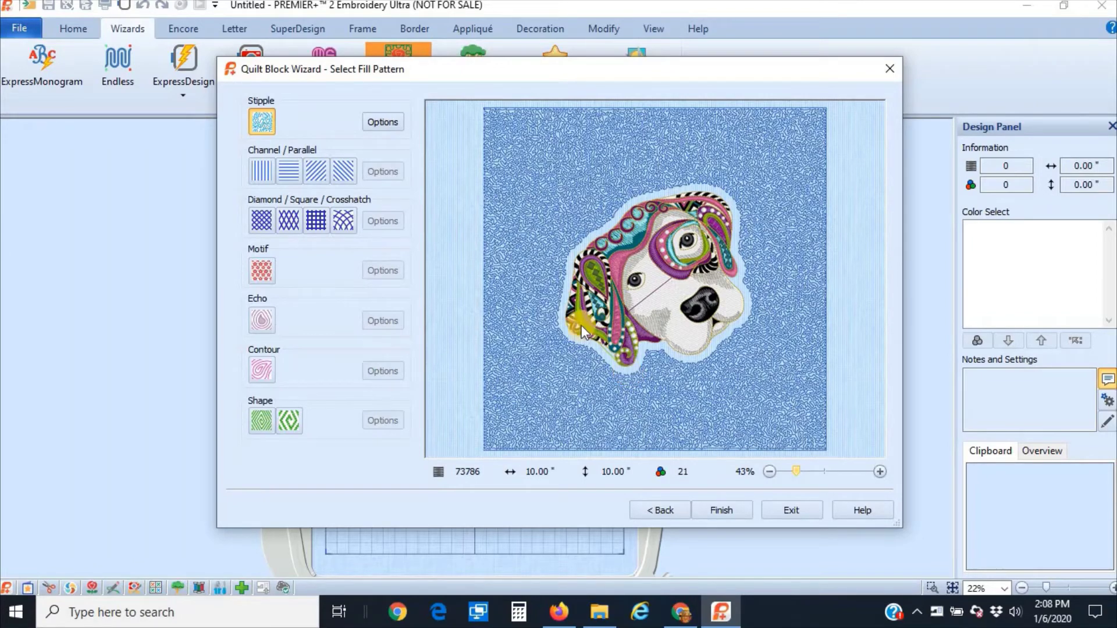
Set the curved stipple fill's gap to 0.197 inch and apply it to the quilt block
{"action": "left_click", "coordinate": [381, 123]}
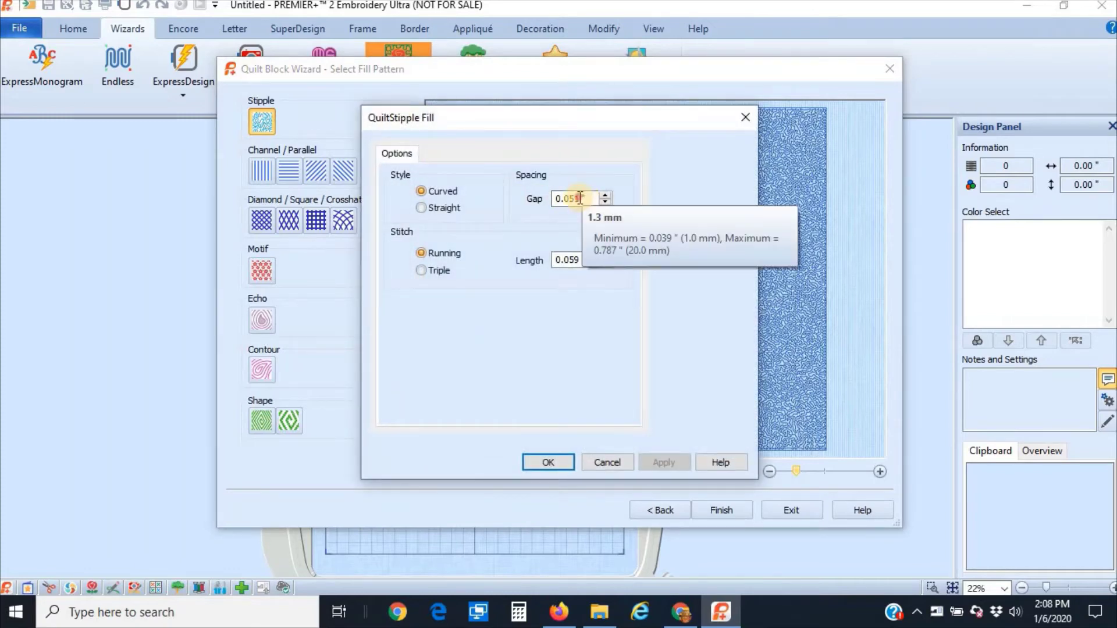
{"action": "left_click", "coordinate": [576, 194]}
{"action": "key", "text": "BackSpace"}
{"action": "key", "text": "BackSpace"}
{"action": "key", "text": "BackSpace"}
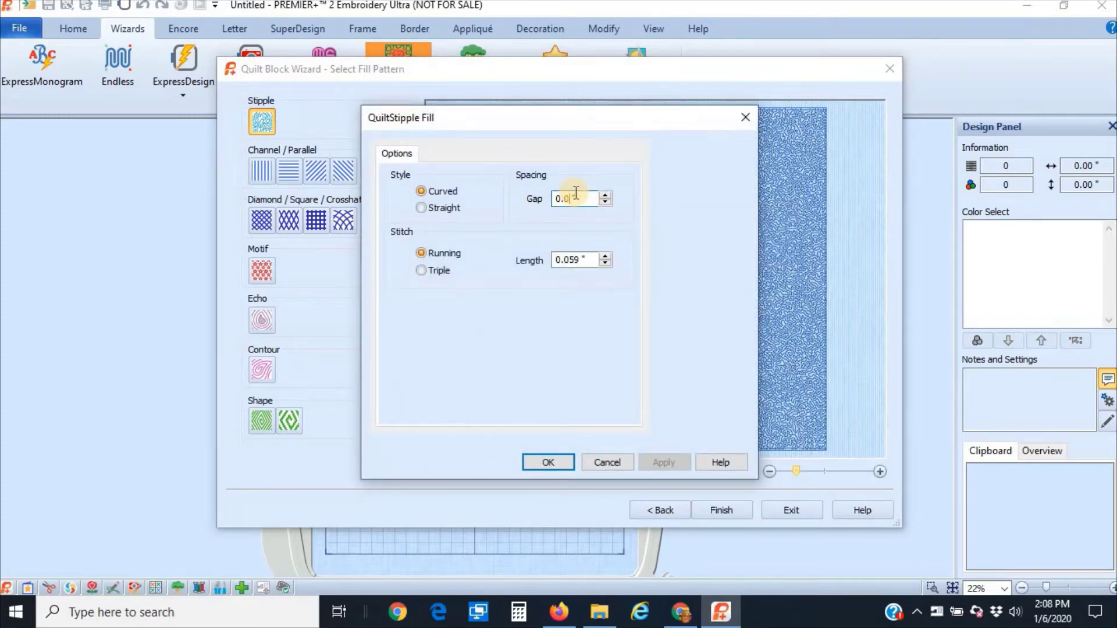
{"action": "type", "text": "197"}
{"action": "mouse_move", "coordinate": [564, 262]}
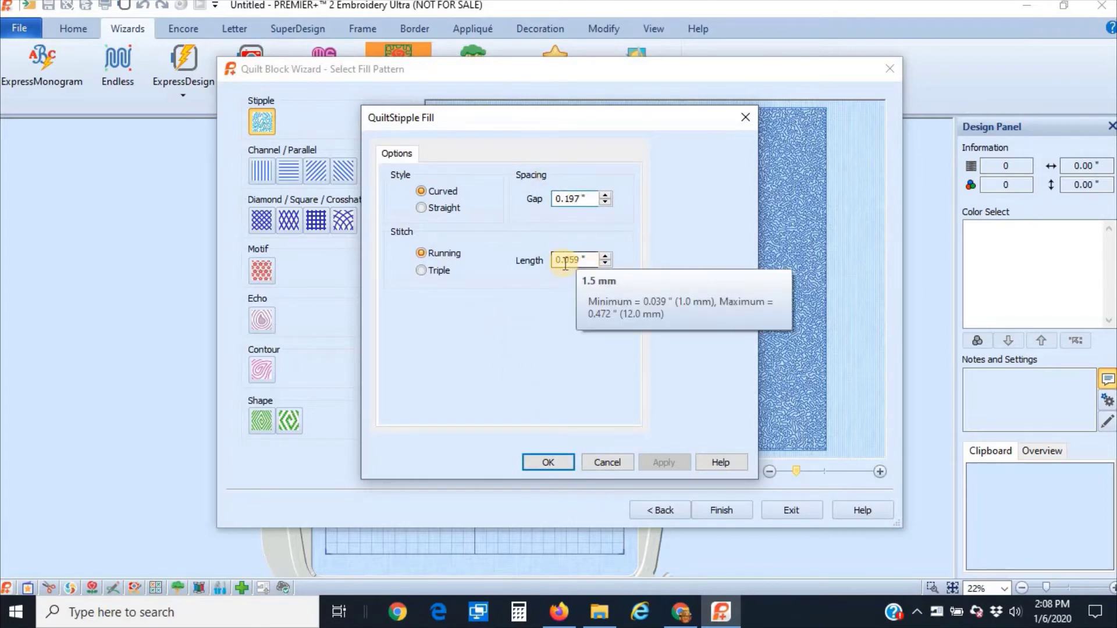
{"action": "left_click", "coordinate": [550, 460]}
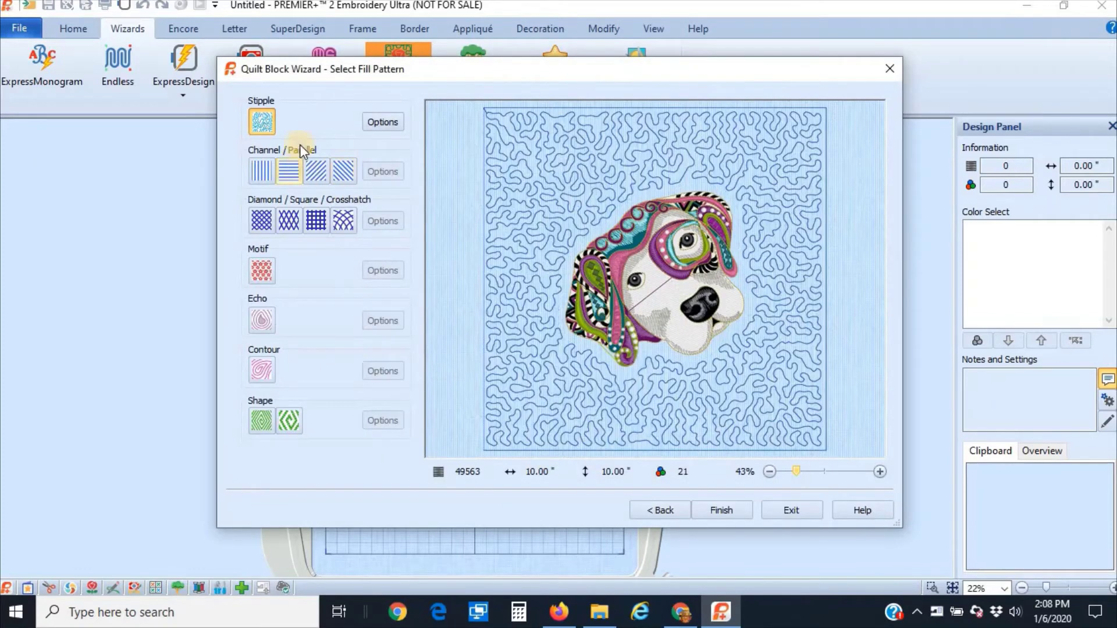
Try the vertical, horizontal and both diagonal parallel line fills around the dog and check the diagonal fill's options
{"action": "left_click", "coordinate": [261, 166]}
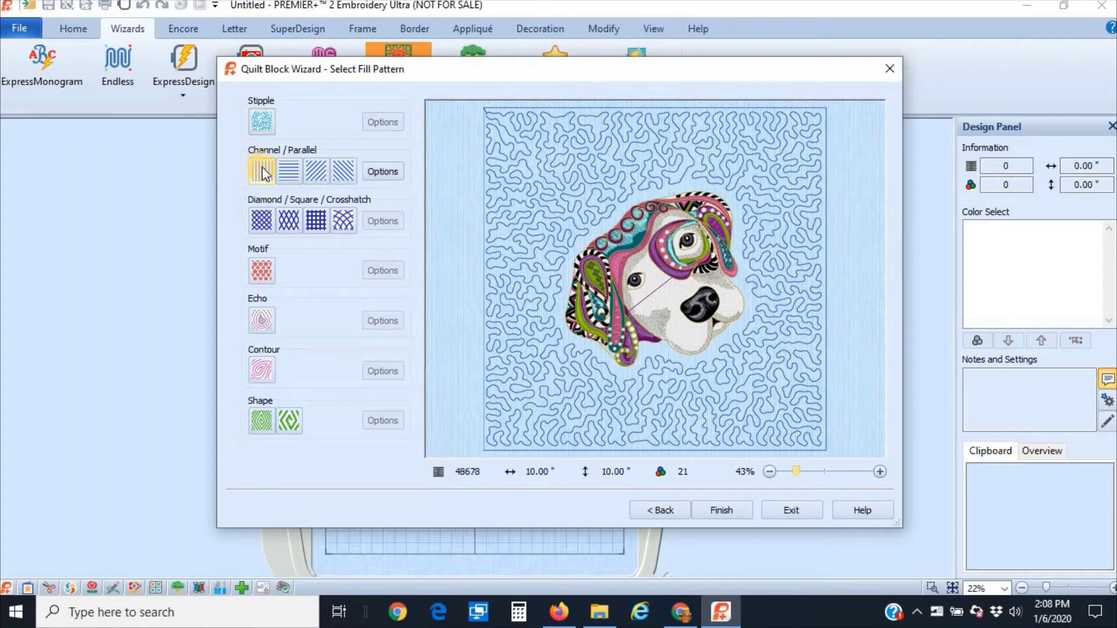
{"action": "left_click", "coordinate": [292, 170]}
{"action": "left_click", "coordinate": [315, 172]}
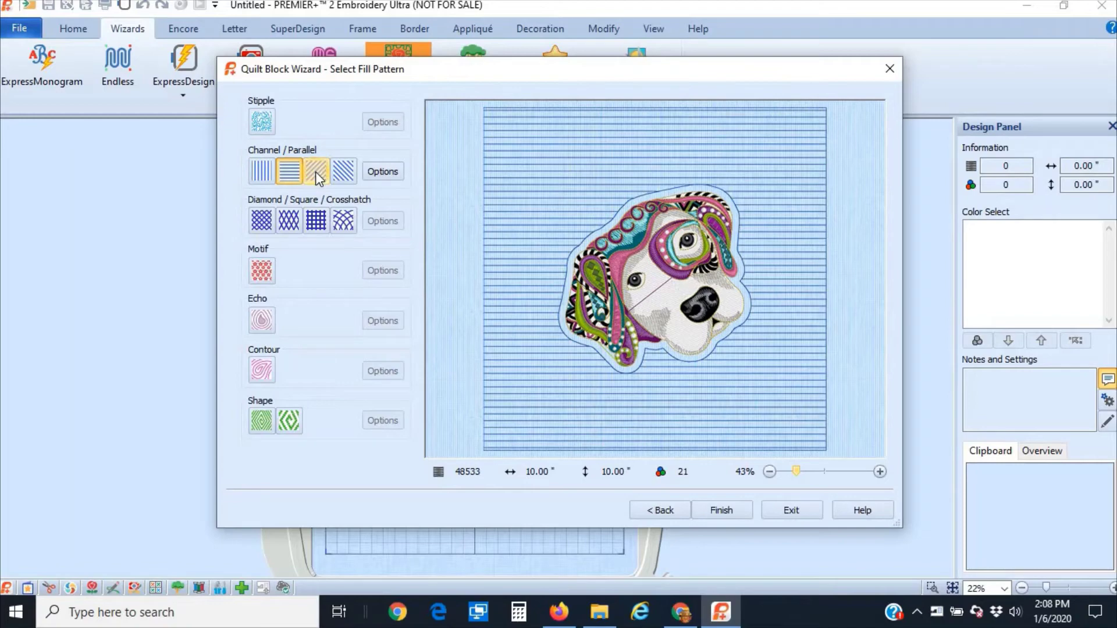
{"action": "left_click", "coordinate": [348, 174]}
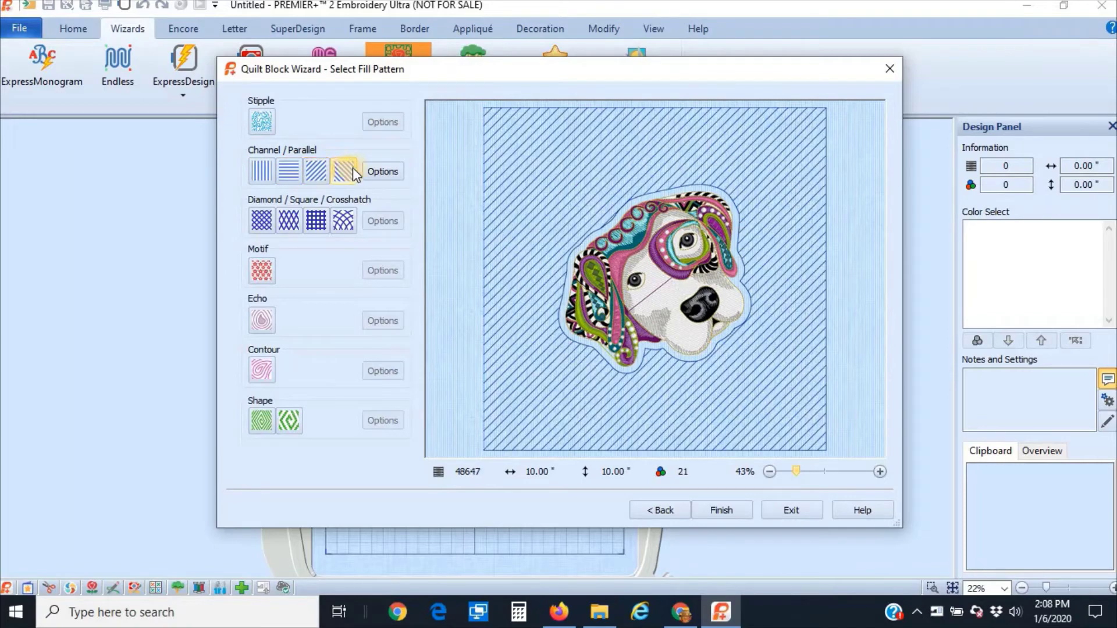
{"action": "left_click", "coordinate": [383, 172]}
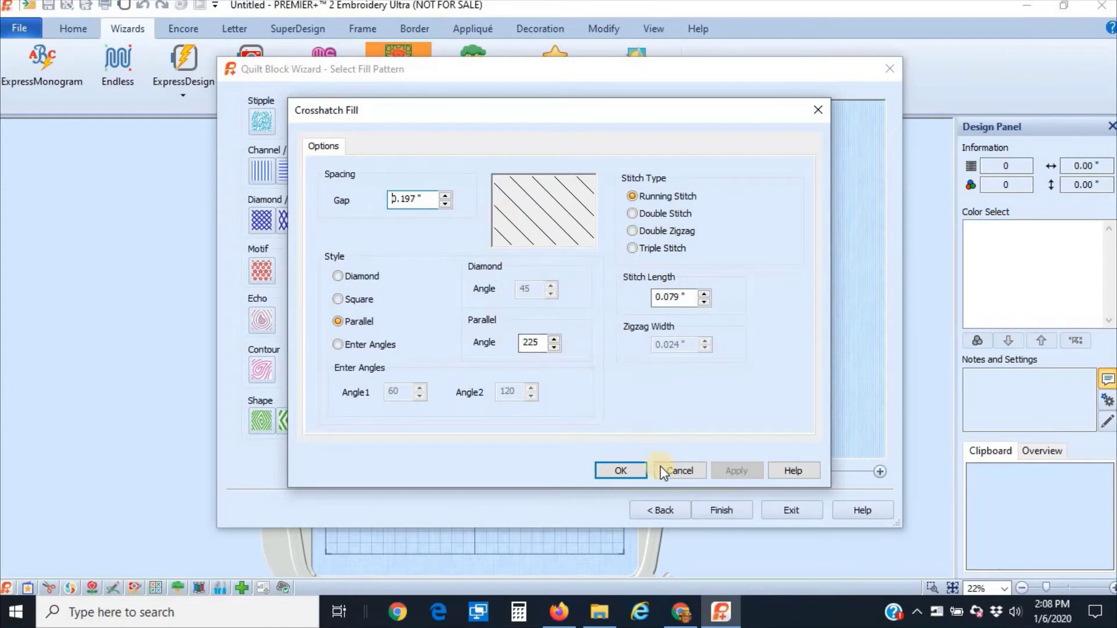
{"action": "left_click", "coordinate": [690, 474]}
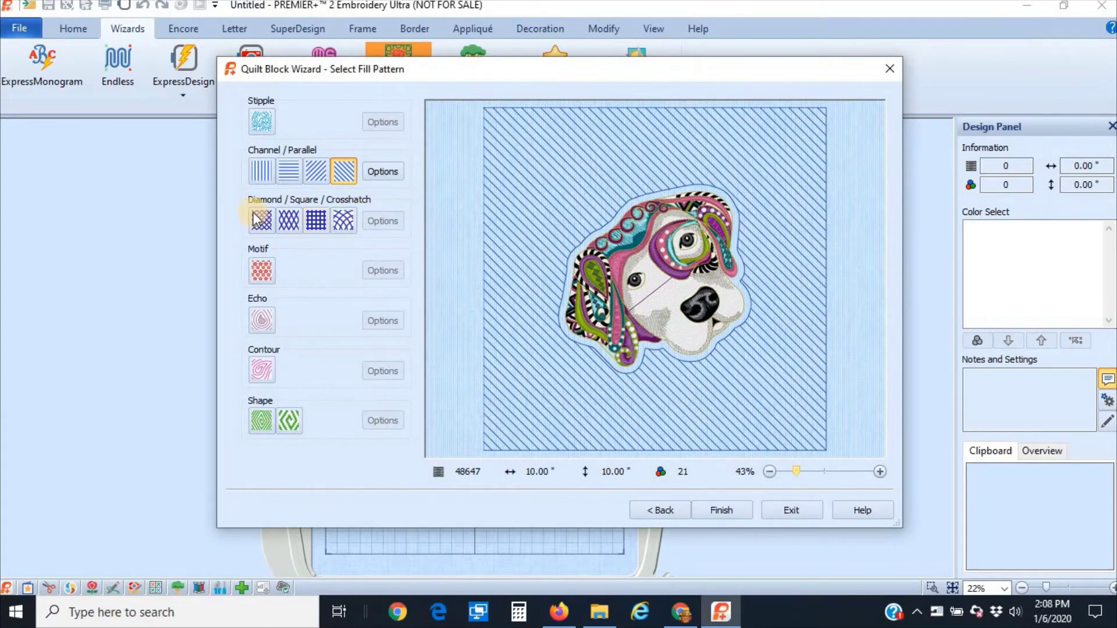
Try the diamond, square and crosshatch fill variants around the dog embroidery
{"action": "left_click", "coordinate": [262, 220]}
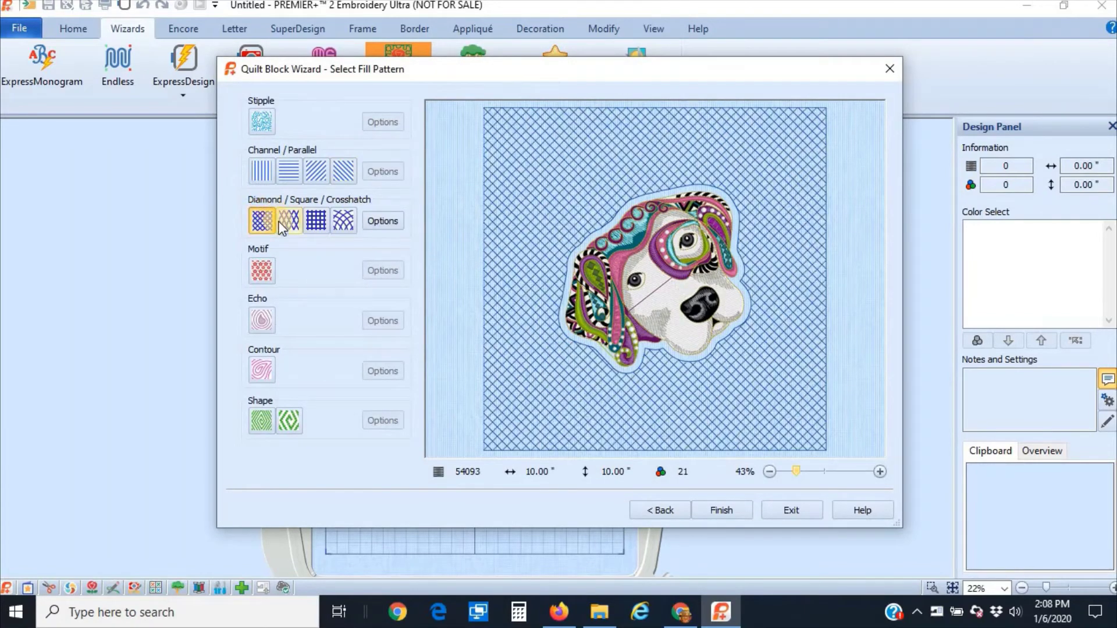
{"action": "left_click", "coordinate": [287, 221]}
{"action": "left_click", "coordinate": [319, 221]}
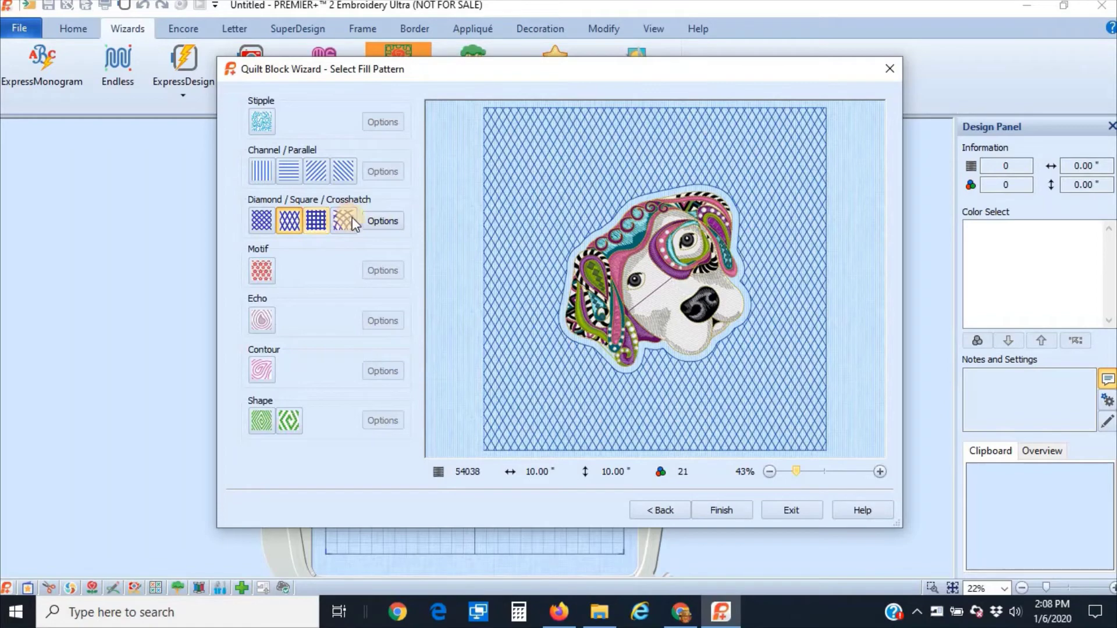
{"action": "left_click", "coordinate": [347, 221]}
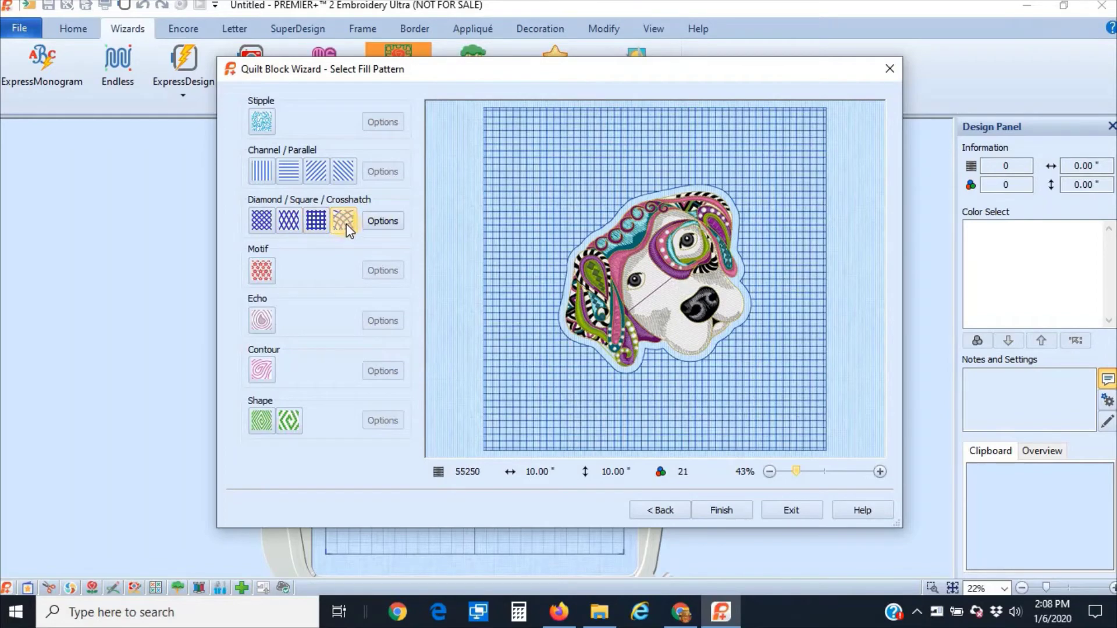
Try the 60-degree diamond fill around the dog with its gap set to 0.5 inch
{"action": "left_click", "coordinate": [288, 222]}
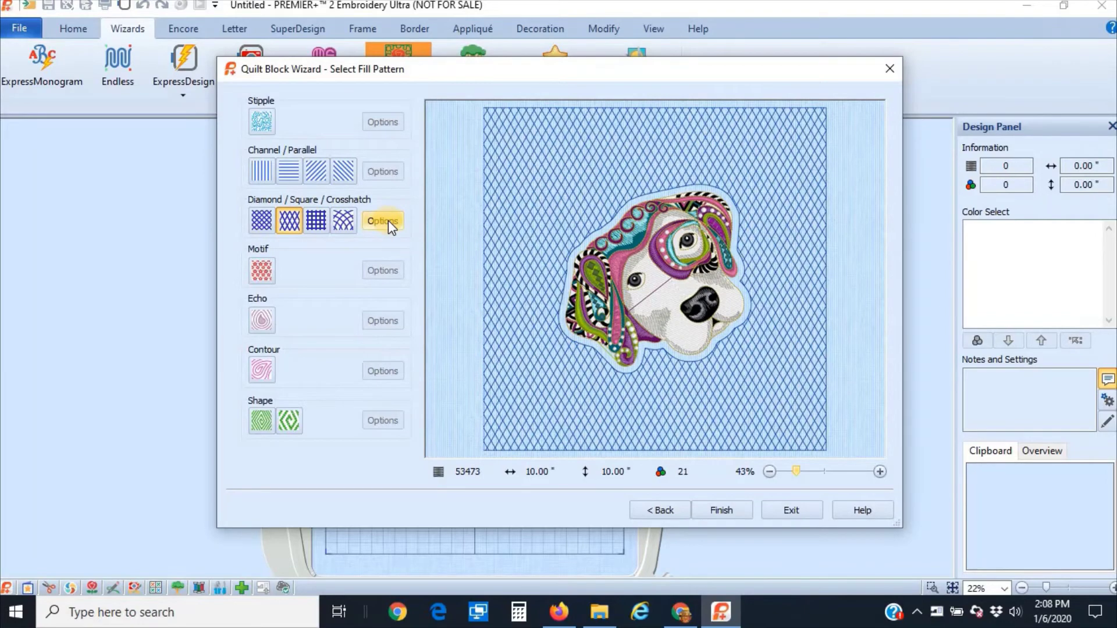
{"action": "left_click", "coordinate": [389, 221]}
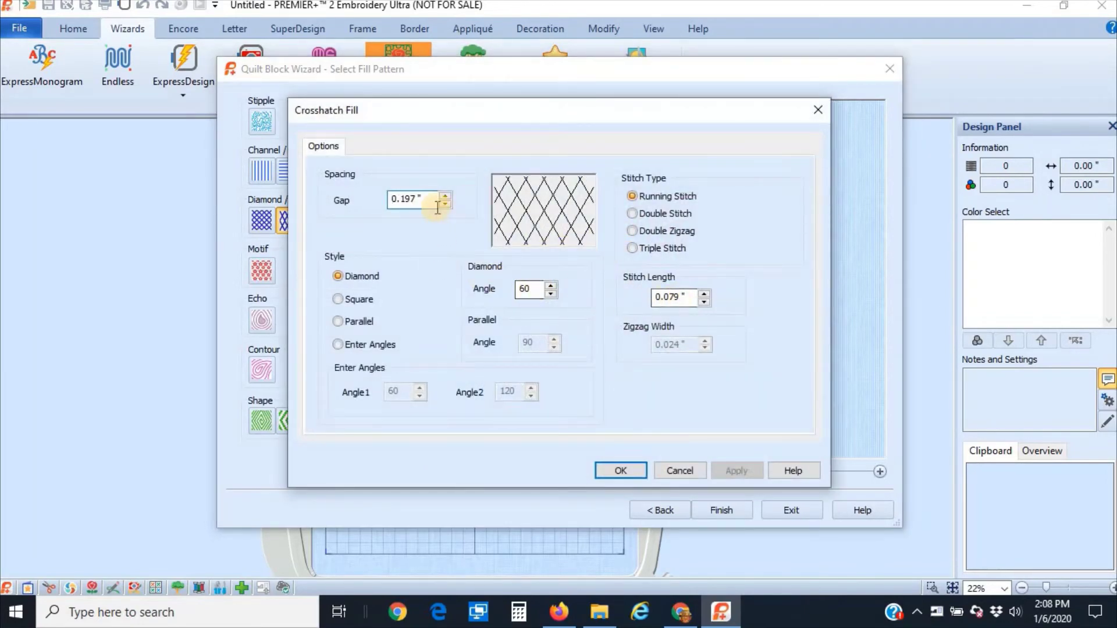
{"action": "key", "text": "BackSpace"}
{"action": "key", "text": "BackSpace"}
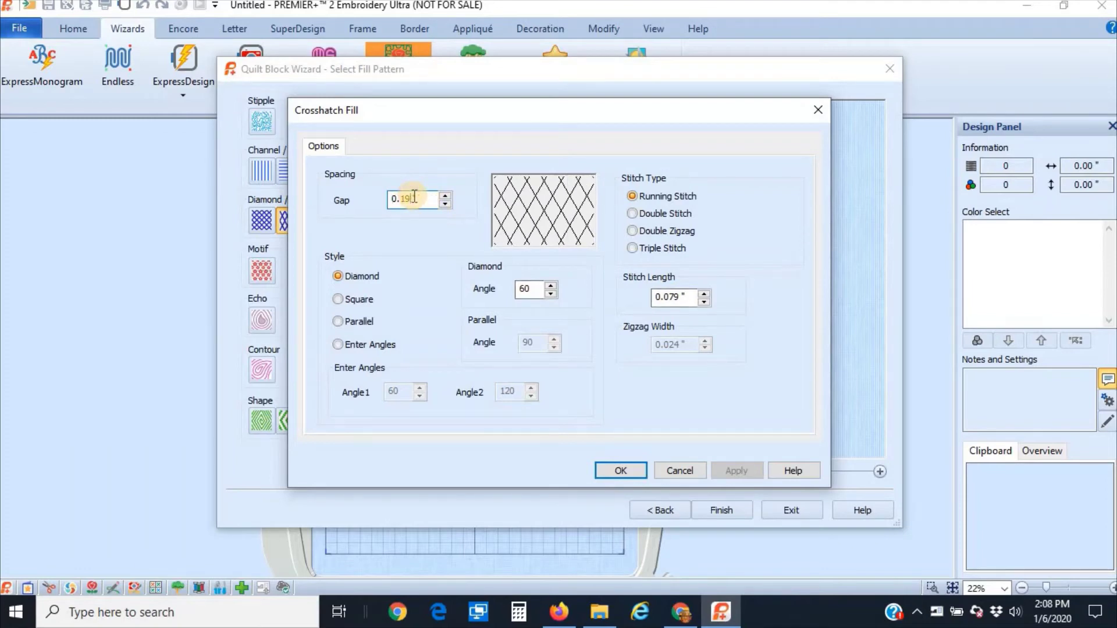
{"action": "key", "text": "BackSpace"}
{"action": "type", "text": "500 \""}
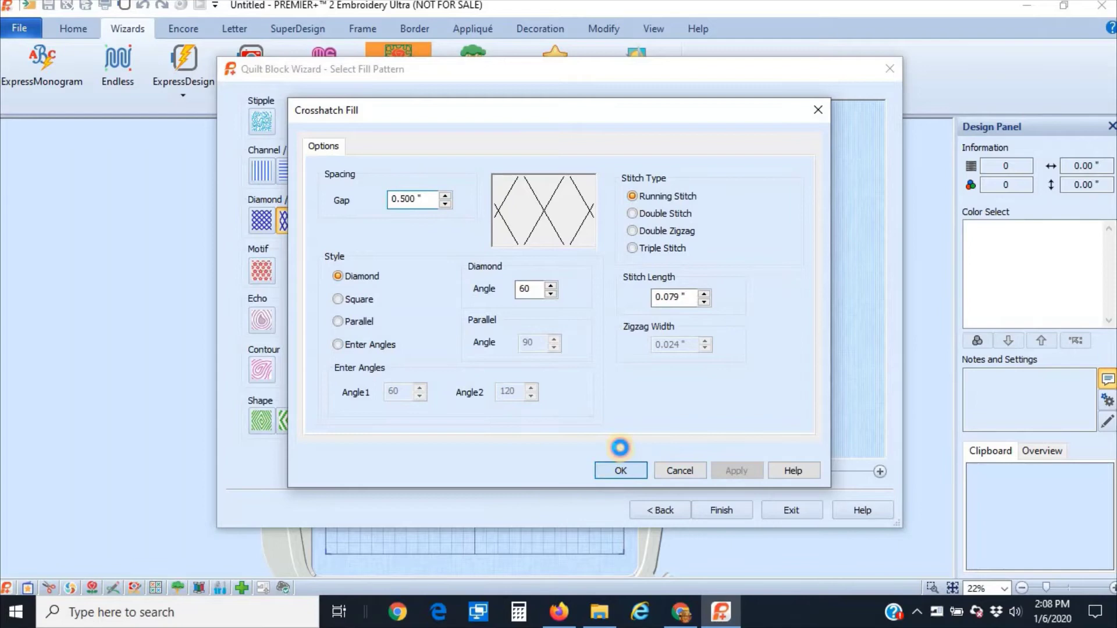
{"action": "left_click", "coordinate": [620, 469]}
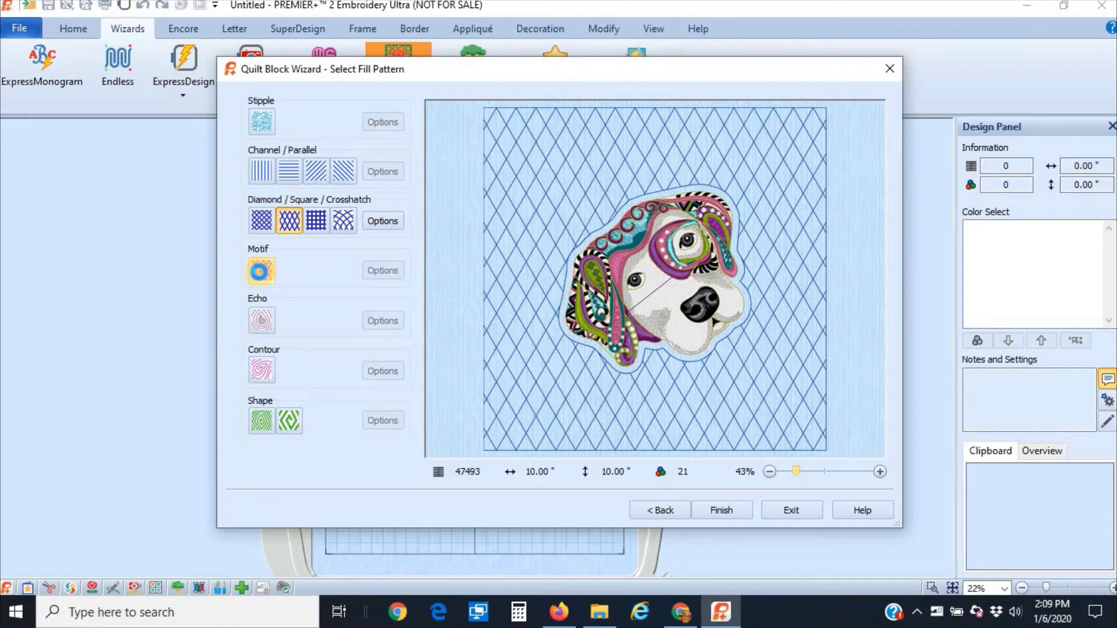
Try a motif fill around the dog using the star pattern with a proportional height of 0.5 inch
{"action": "left_click", "coordinate": [260, 272]}
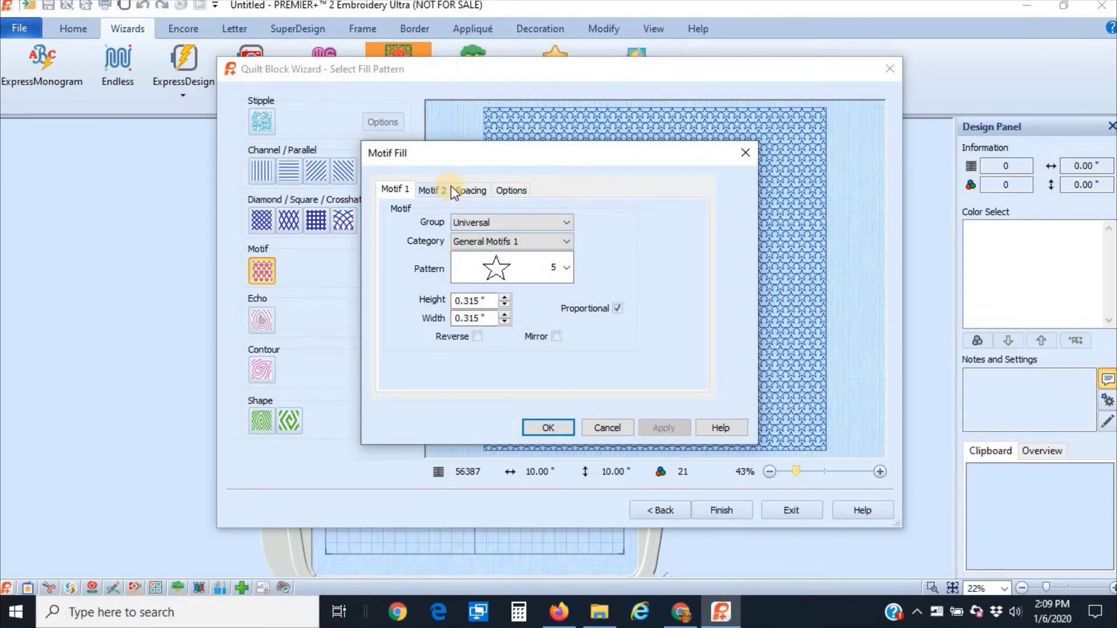
{"action": "left_click", "coordinate": [478, 300]}
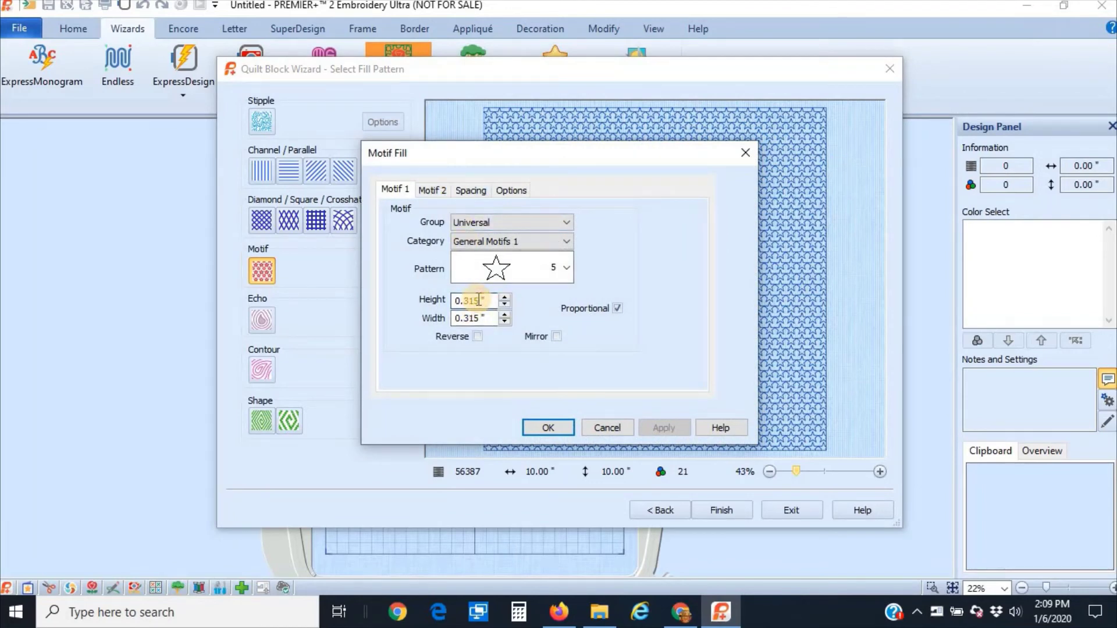
{"action": "key", "text": "BackSpace"}
{"action": "key", "text": "BackSpace"}
{"action": "key", "text": "BackSpace"}
{"action": "type", "text": "5"}
Set the star motif fill's horizontal and vertical gaps to 25% and apply it to the quilt block
{"action": "left_click", "coordinate": [473, 193]}
{"action": "double_click", "coordinate": [484, 258]}
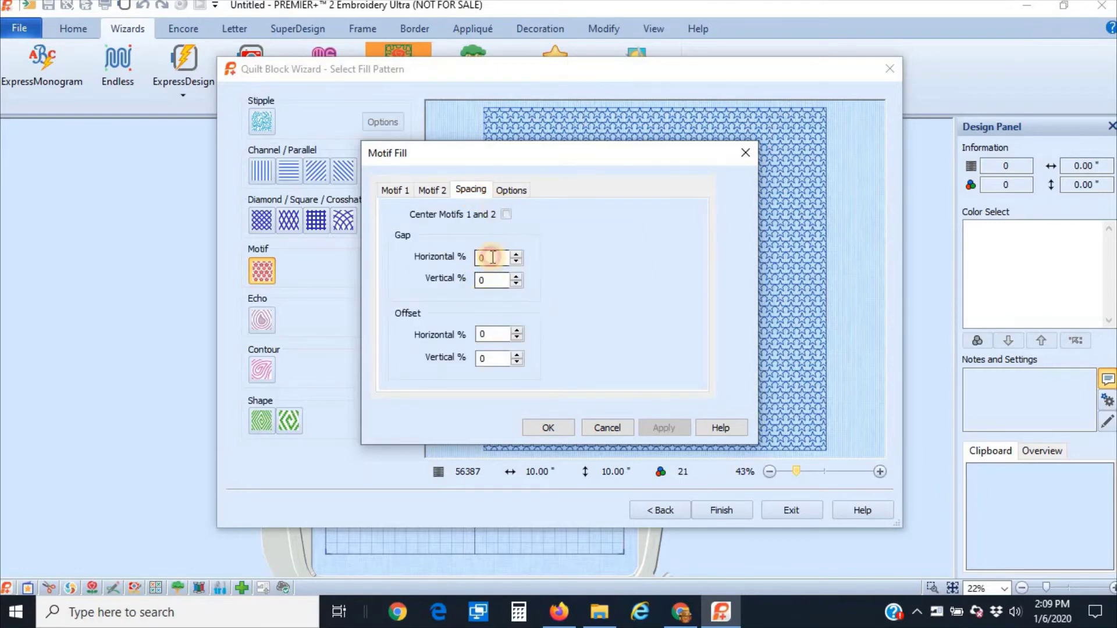
{"action": "type", "text": "25"}
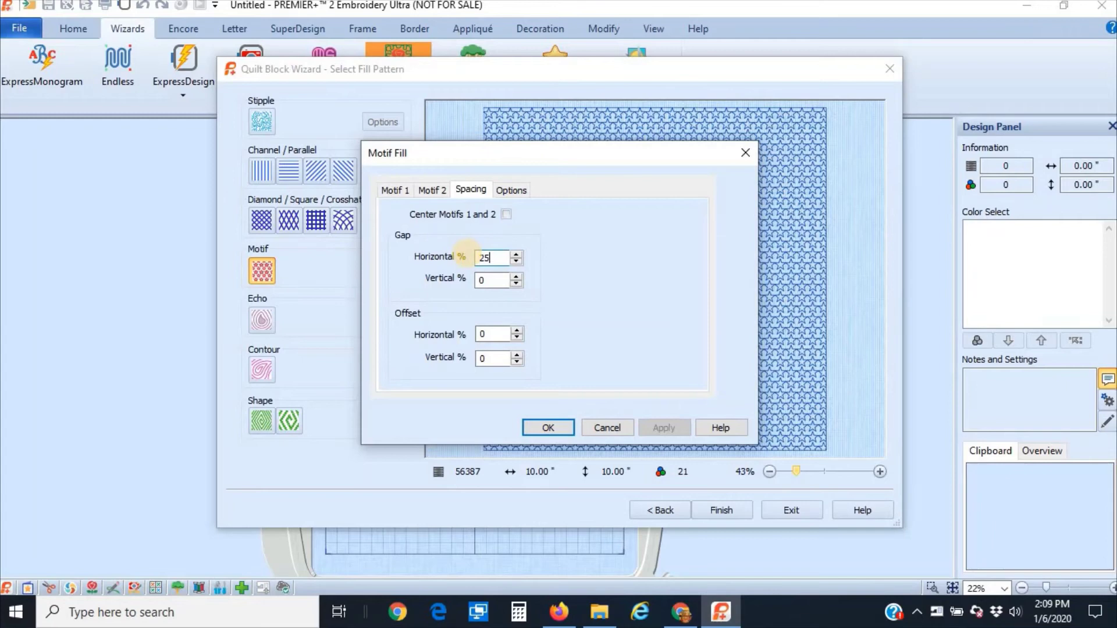
{"action": "left_click", "coordinate": [492, 283]}
{"action": "type", "text": "25"}
{"action": "key", "text": "Left"}
{"action": "key", "text": "Left"}
{"action": "key", "text": "Left"}
{"action": "key", "text": "Delete"}
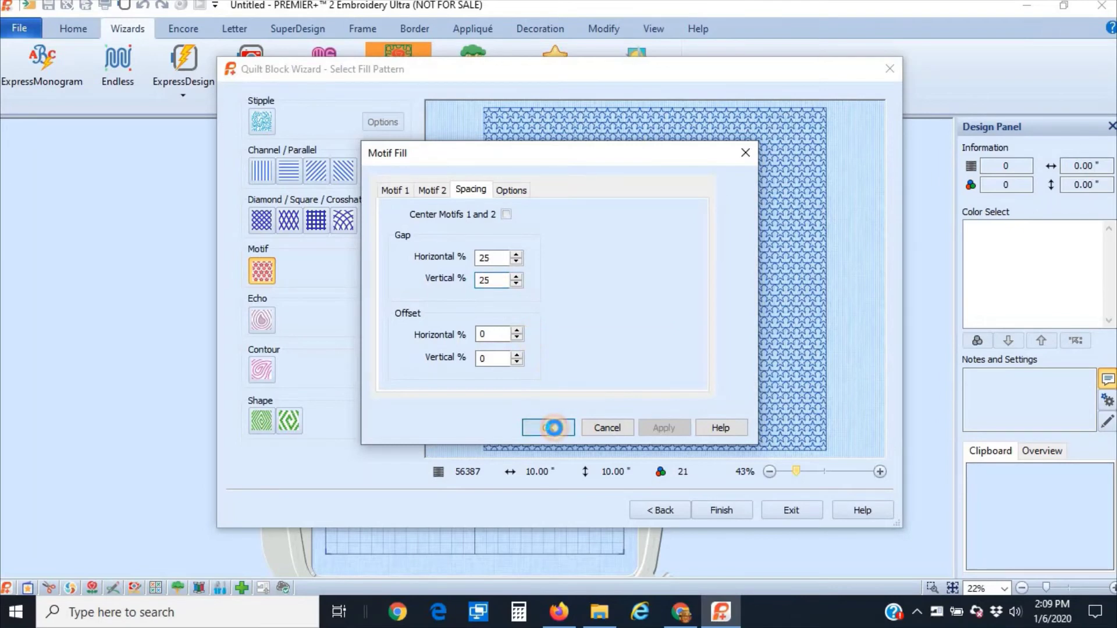
{"action": "left_click", "coordinate": [553, 429]}
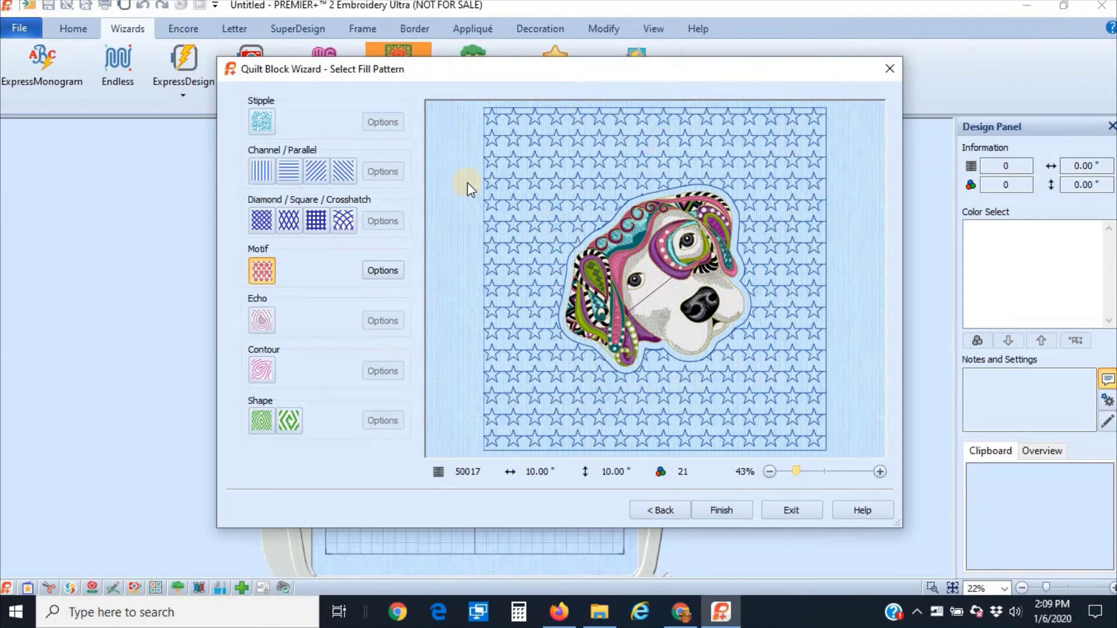
Look through the motif groups for Motif 1, trying Husqvarna Viking, and discard the change
{"action": "left_click", "coordinate": [394, 271]}
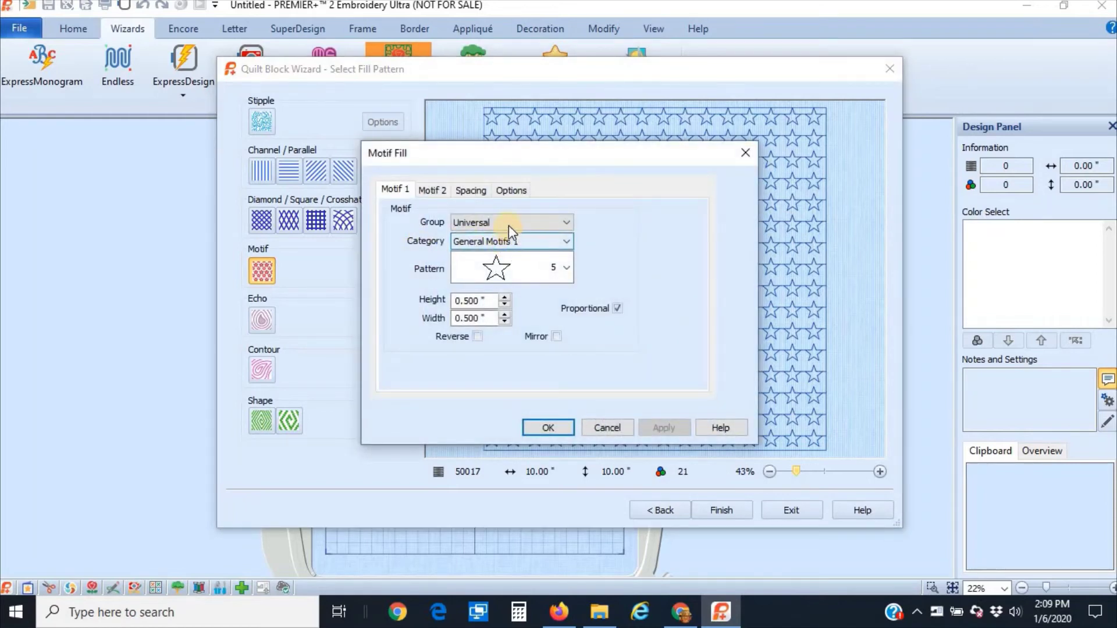
{"action": "left_click", "coordinate": [509, 223]}
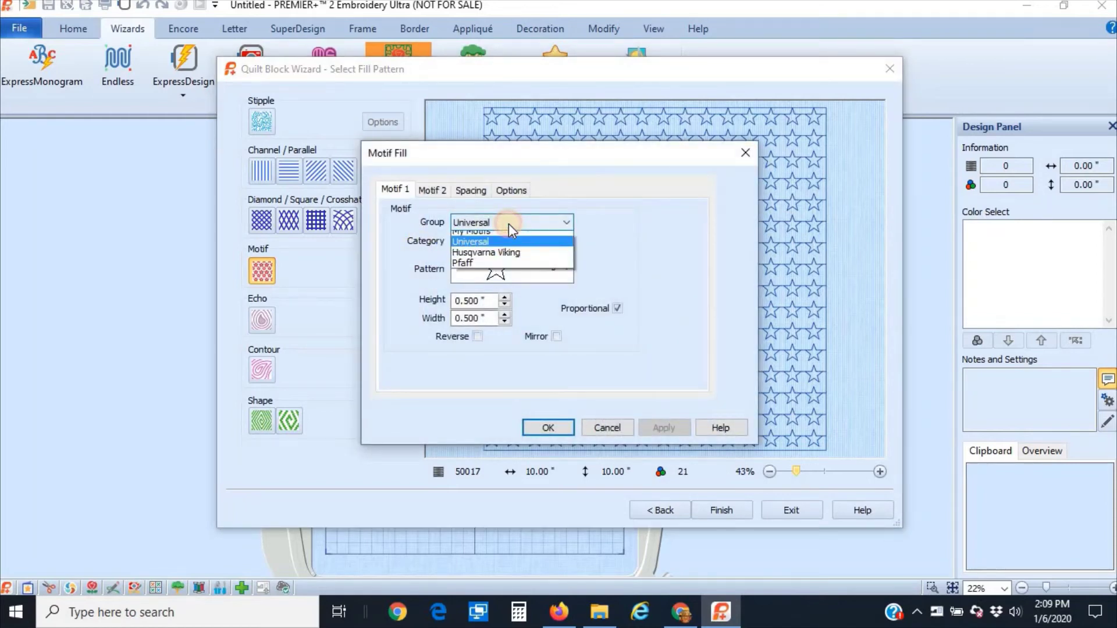
{"action": "left_click", "coordinate": [505, 259]}
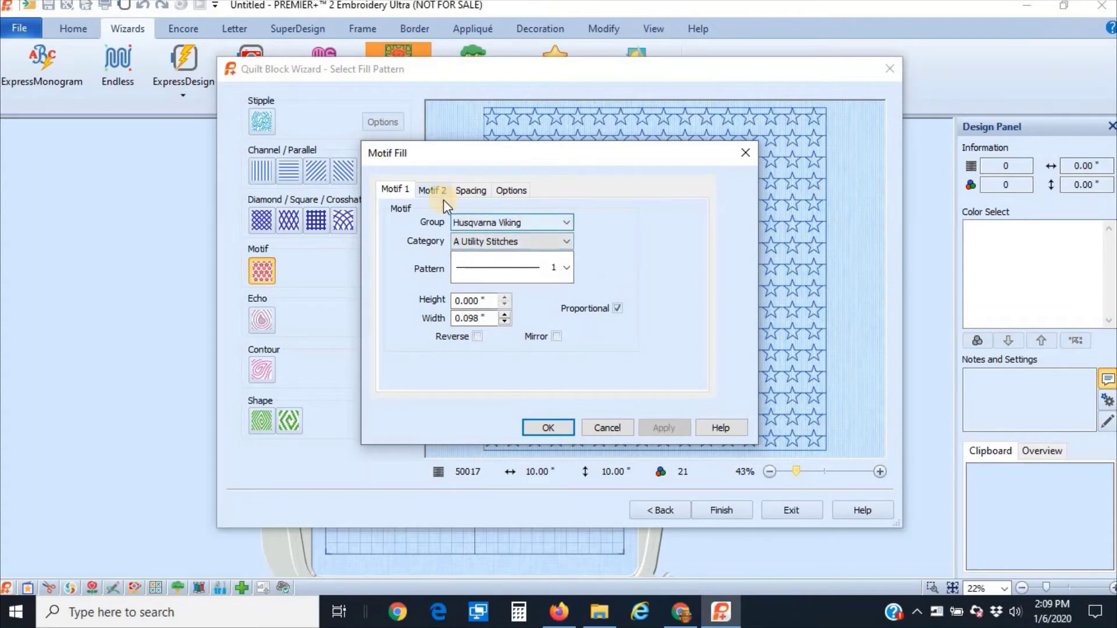
{"action": "left_click", "coordinate": [599, 428]}
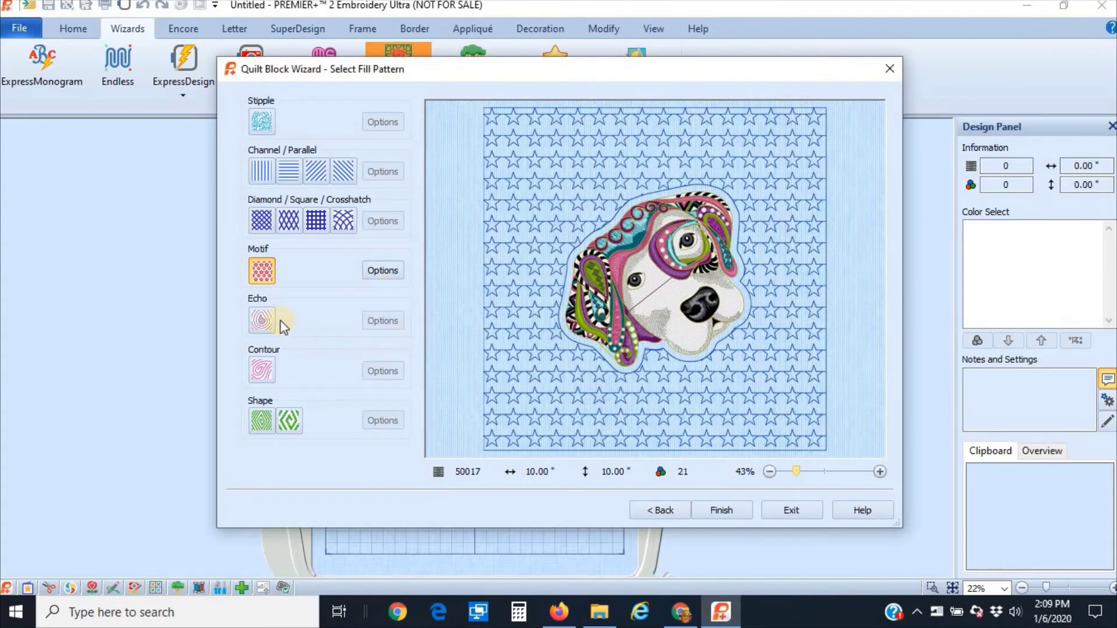
Try the echo, contour and shape fills around the dog embroidery
{"action": "left_click", "coordinate": [261, 320]}
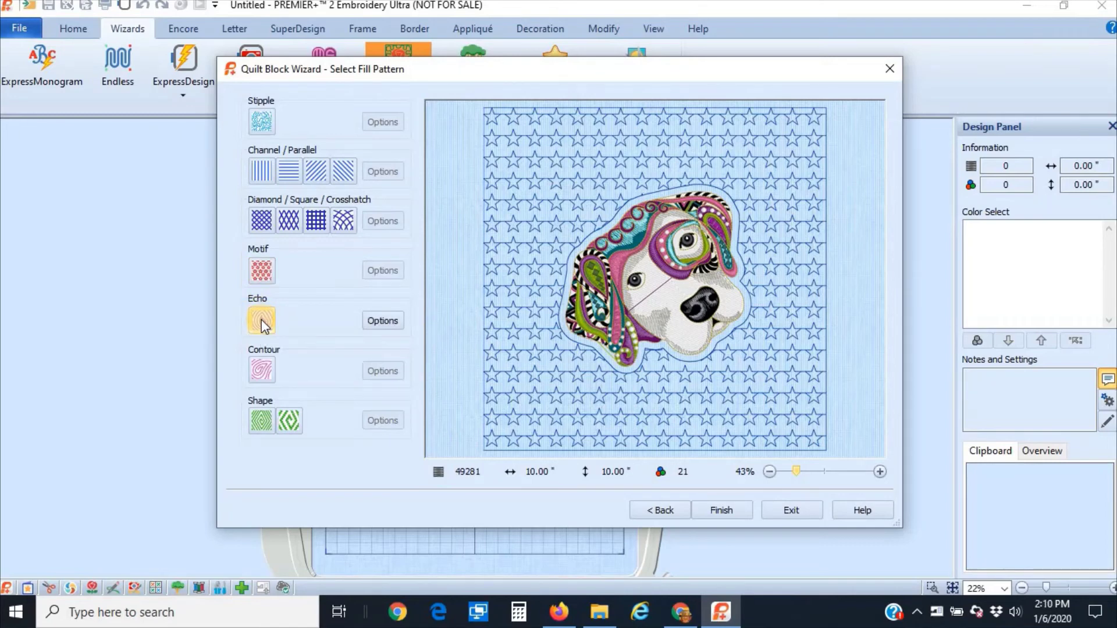
{"action": "left_click", "coordinate": [262, 374]}
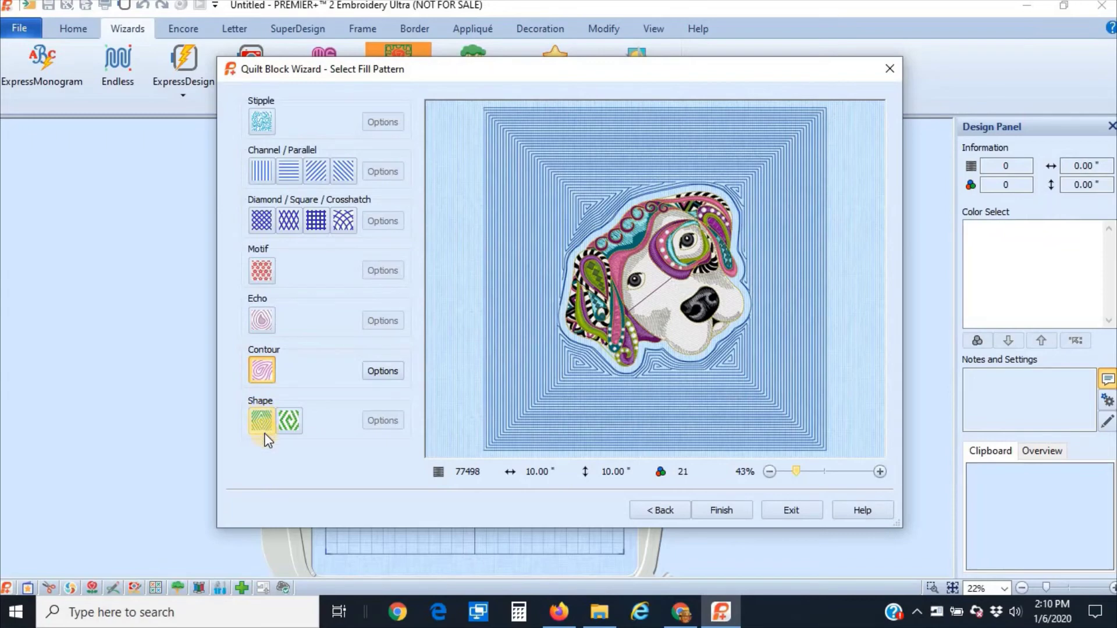
{"action": "left_click", "coordinate": [261, 421]}
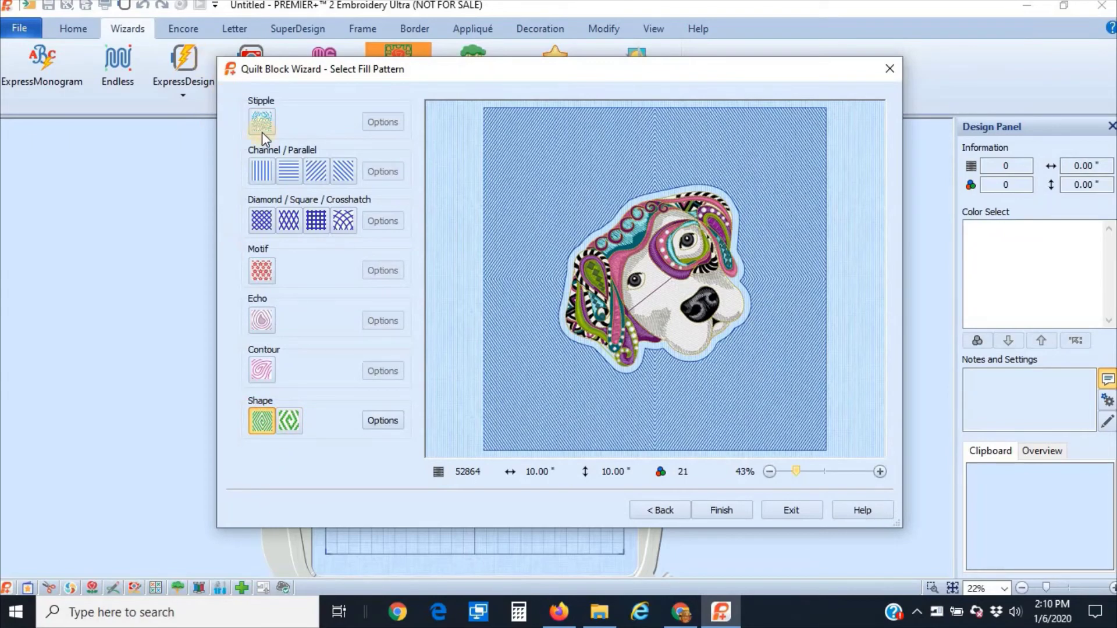
Choose the stipple fill for the quilt block and finish the wizard
{"action": "left_click", "coordinate": [267, 117]}
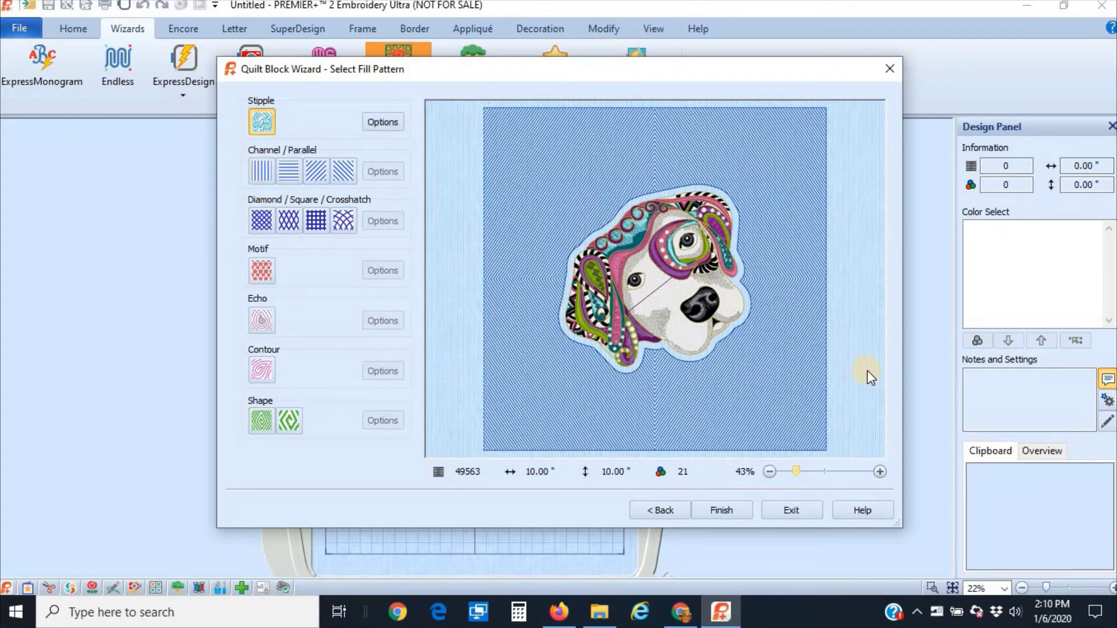
{"action": "left_click", "coordinate": [739, 511]}
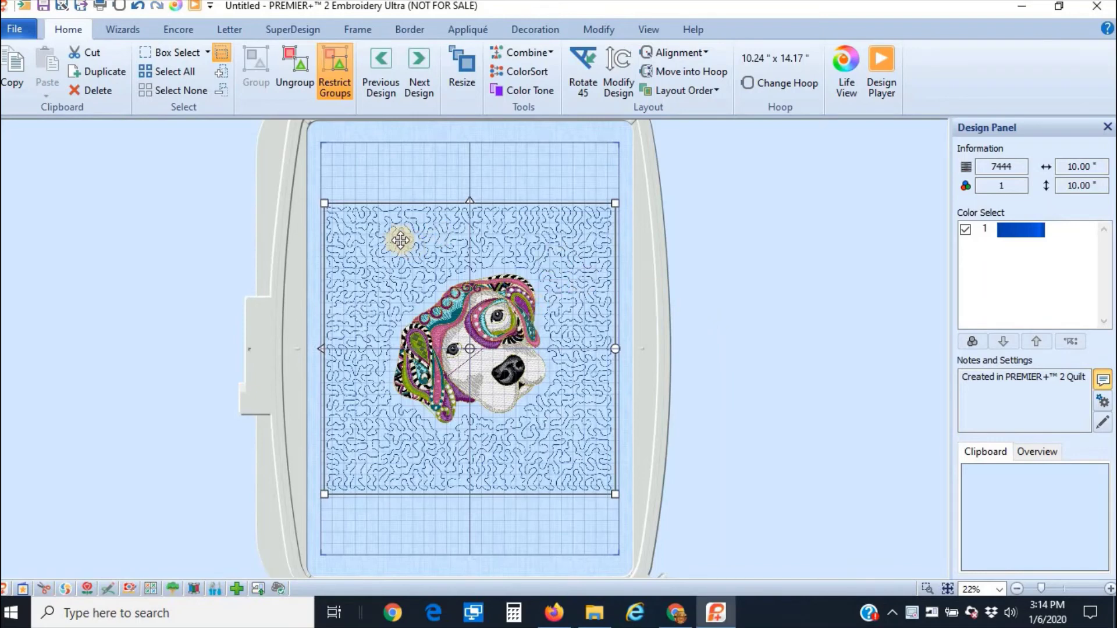
Select only the dog embroidery within the grouped quilt block, delete all its stitches and return to the full design
{"action": "left_click", "coordinate": [328, 58]}
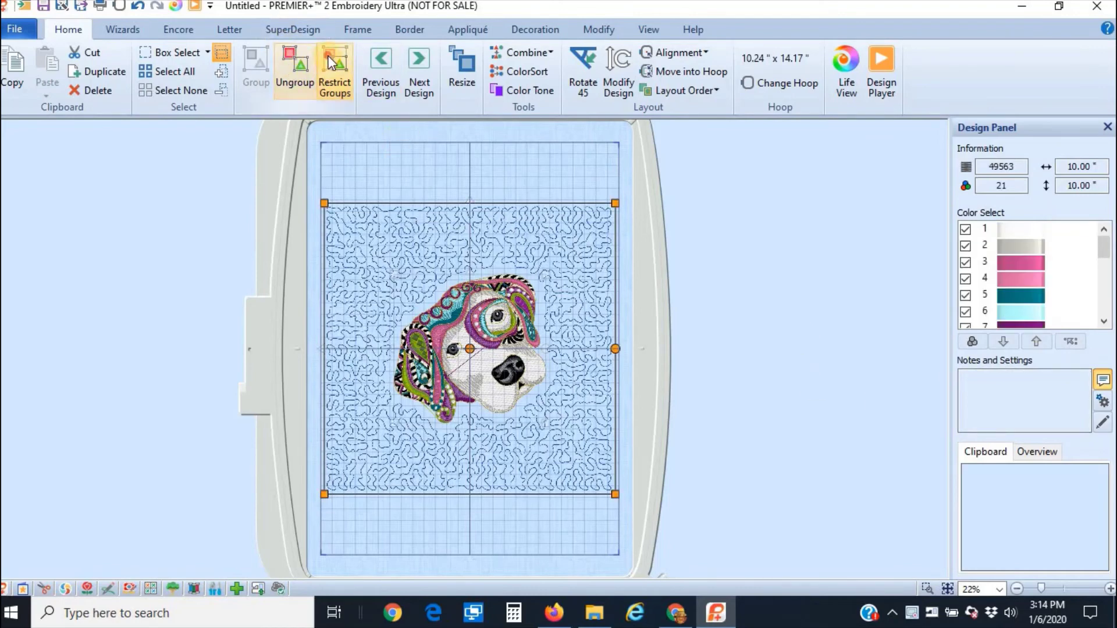
{"action": "left_click", "coordinate": [335, 65]}
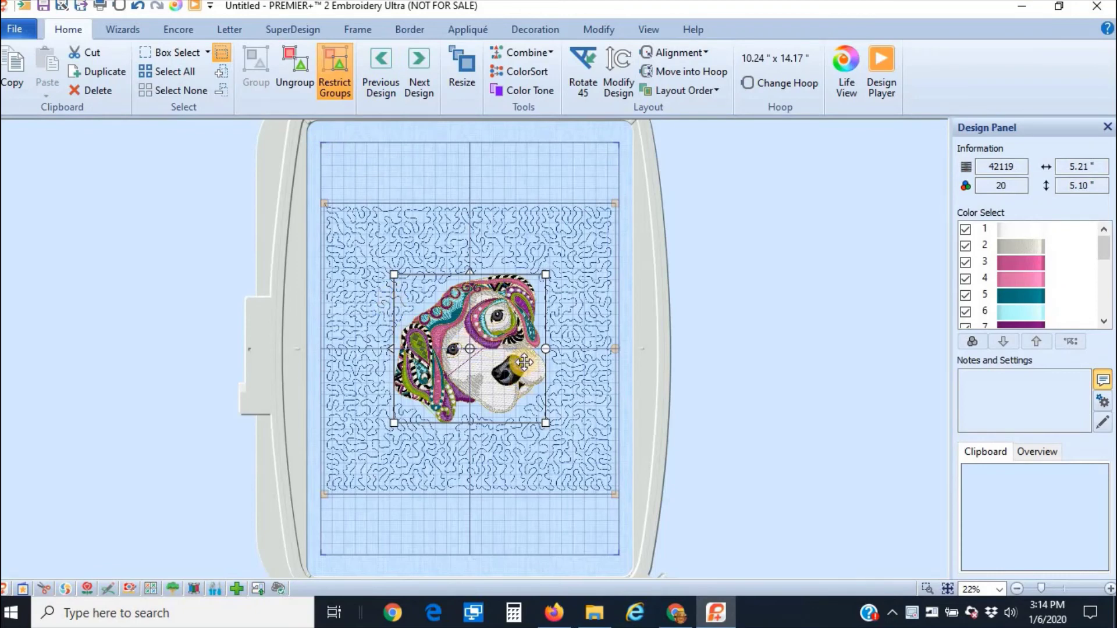
{"action": "left_click", "coordinate": [600, 30]}
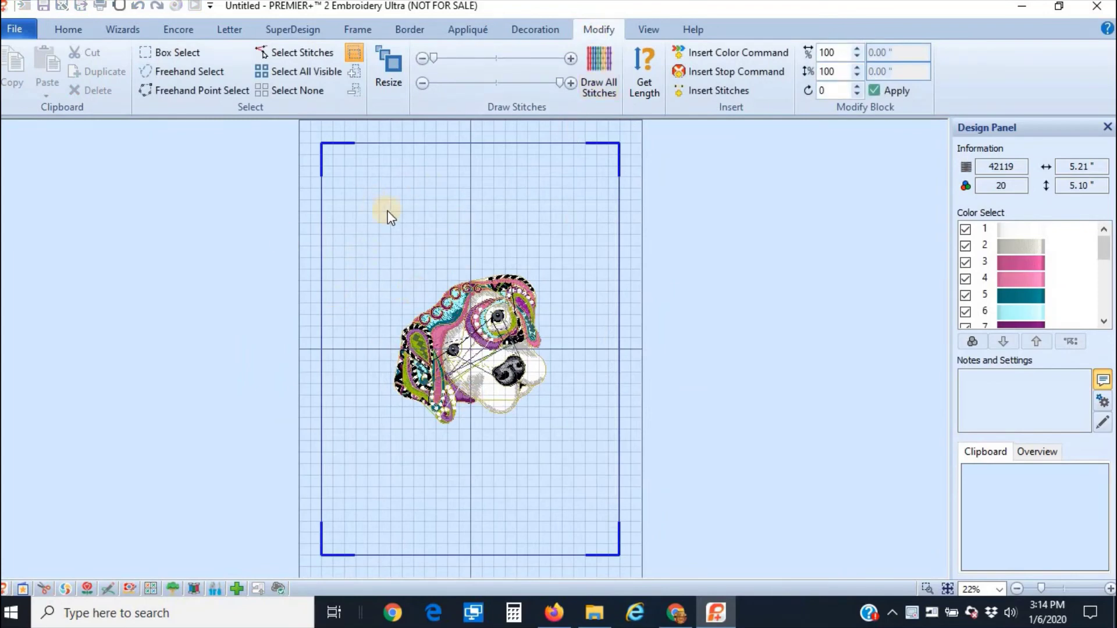
{"action": "left_click", "coordinate": [178, 52]}
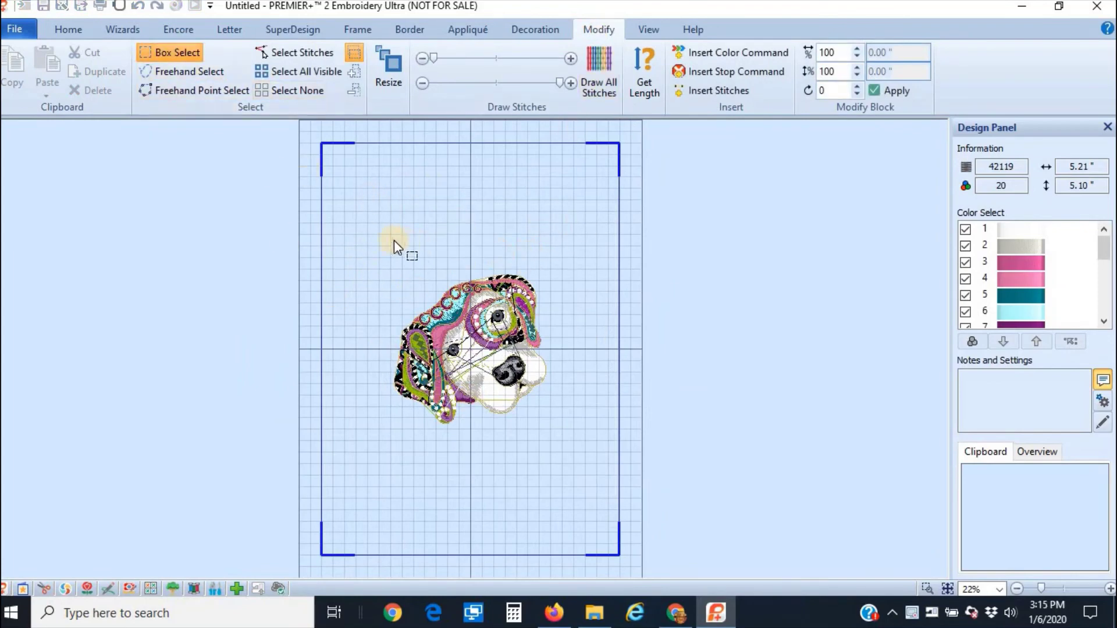
{"action": "left_click_drag", "start_coordinate": [404, 288], "coordinate": [564, 467]}
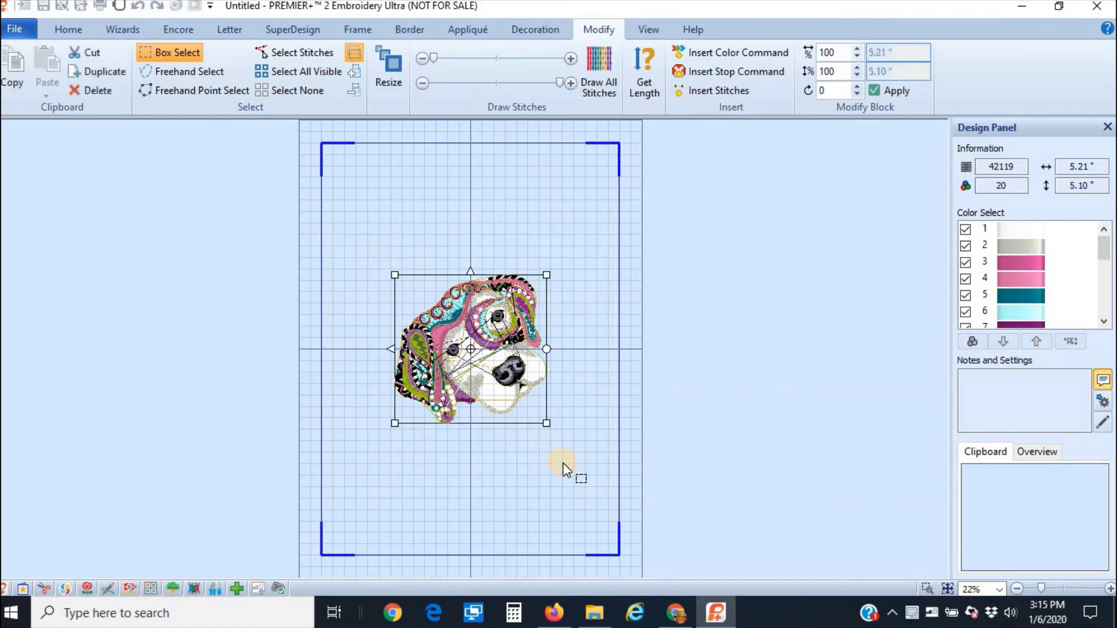
{"action": "key", "text": "Delete"}
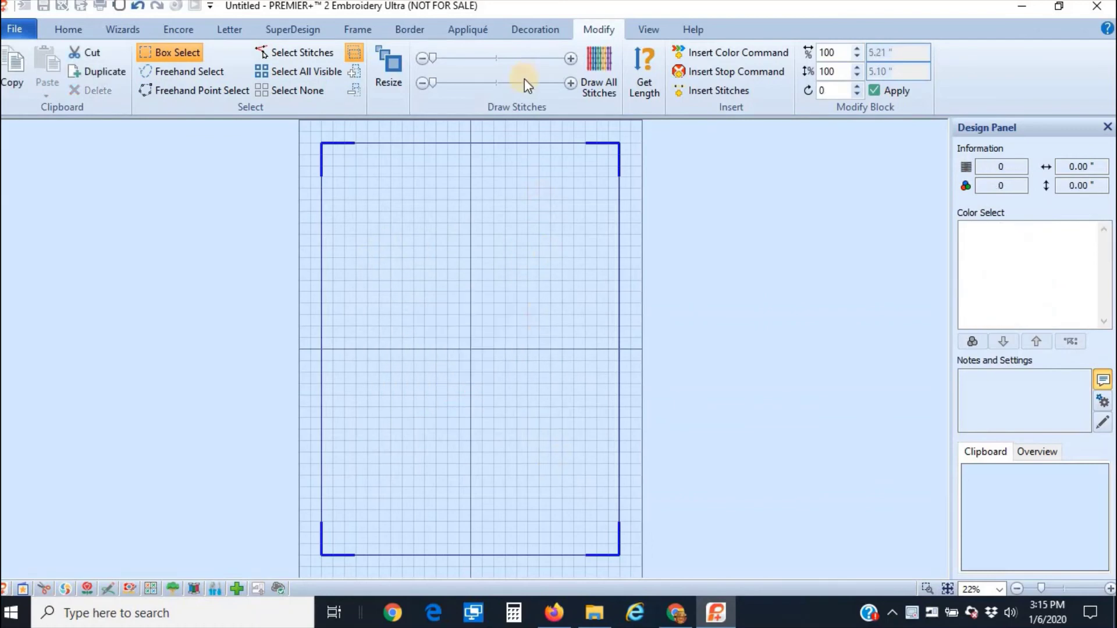
{"action": "left_click", "coordinate": [78, 28]}
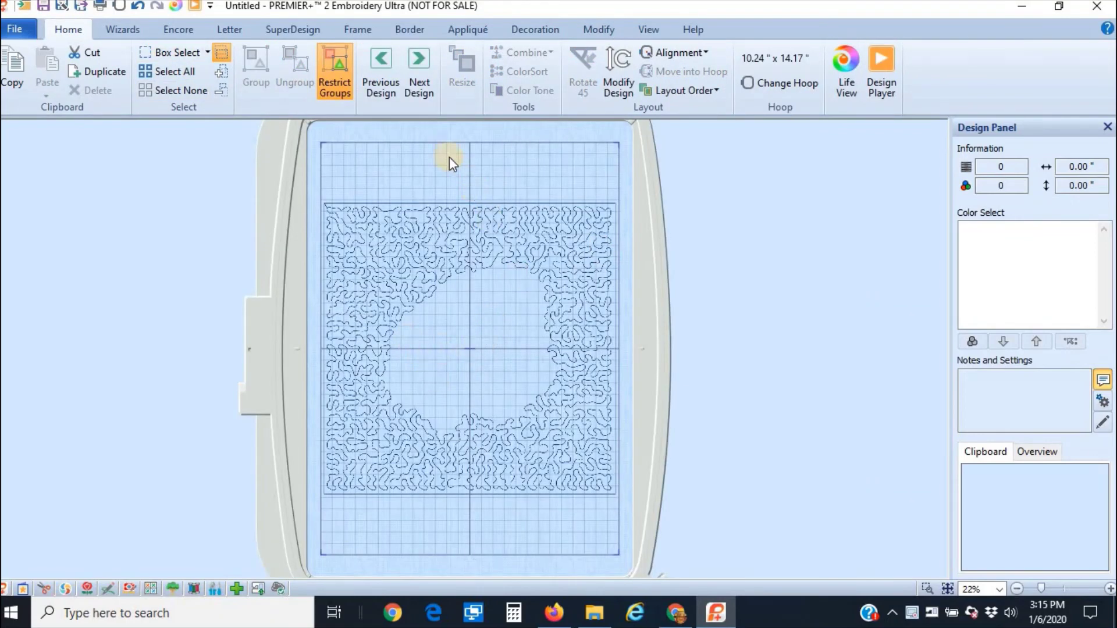
Save the quilting design as "Dog-on-it 3 stipple.vp4" in the My Designs folder, replacing the existing file
{"action": "left_click", "coordinate": [19, 25]}
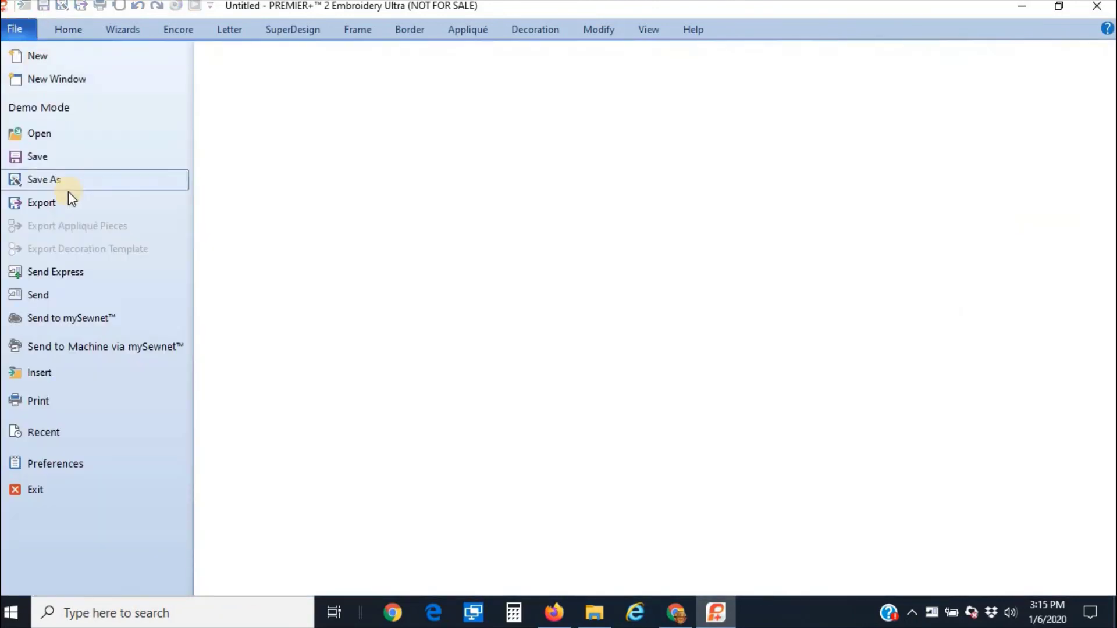
{"action": "left_click", "coordinate": [80, 182]}
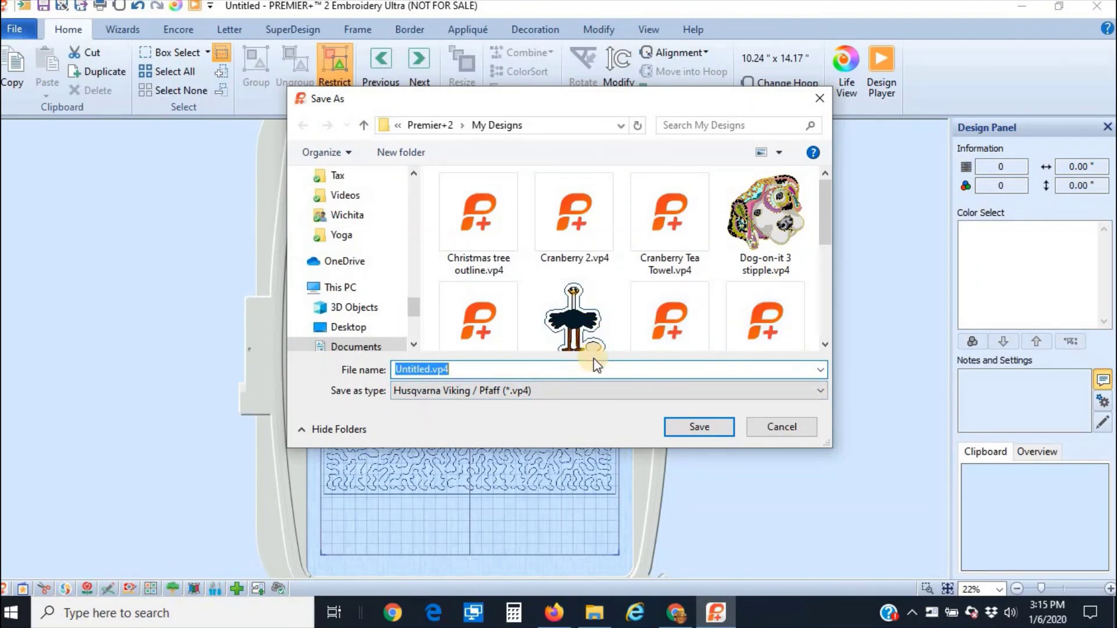
{"action": "type", "text": "Dog"}
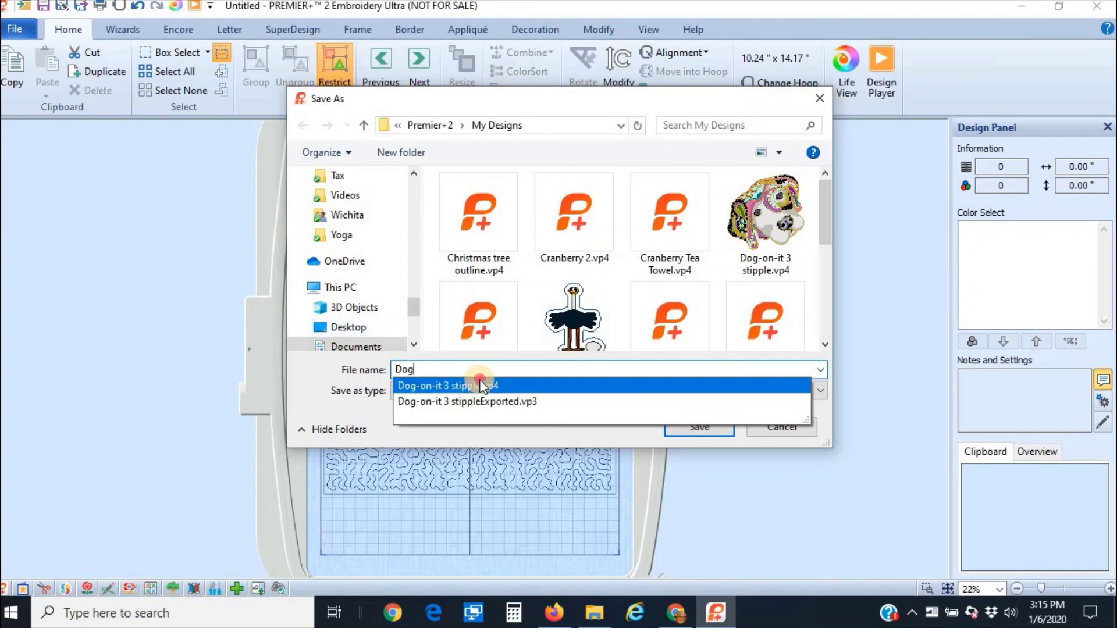
{"action": "left_click", "coordinate": [640, 386]}
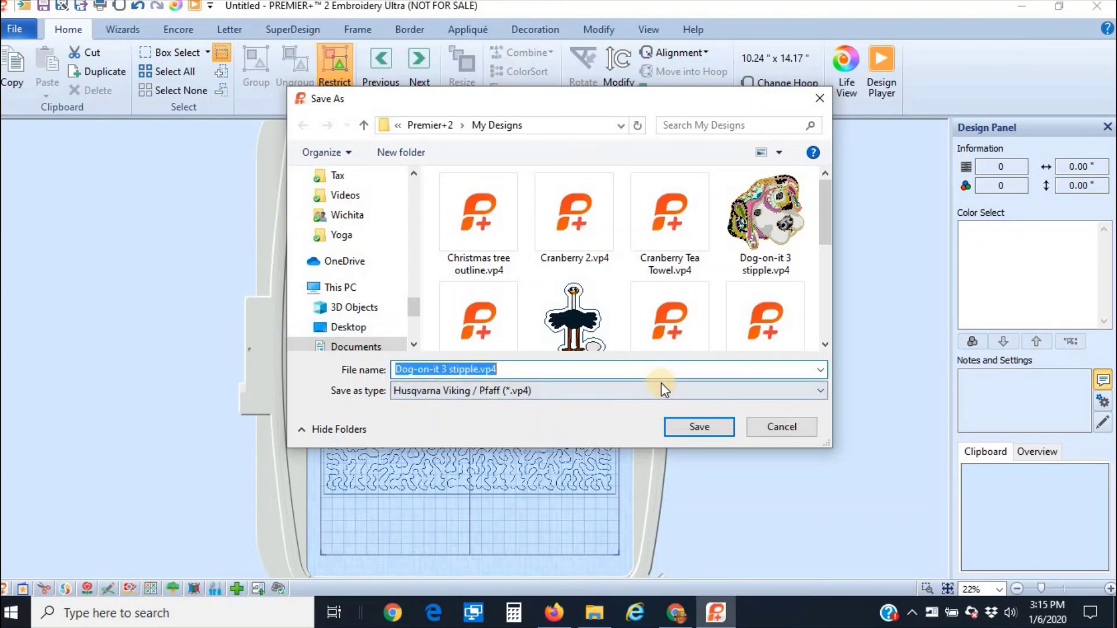
{"action": "left_click", "coordinate": [700, 428]}
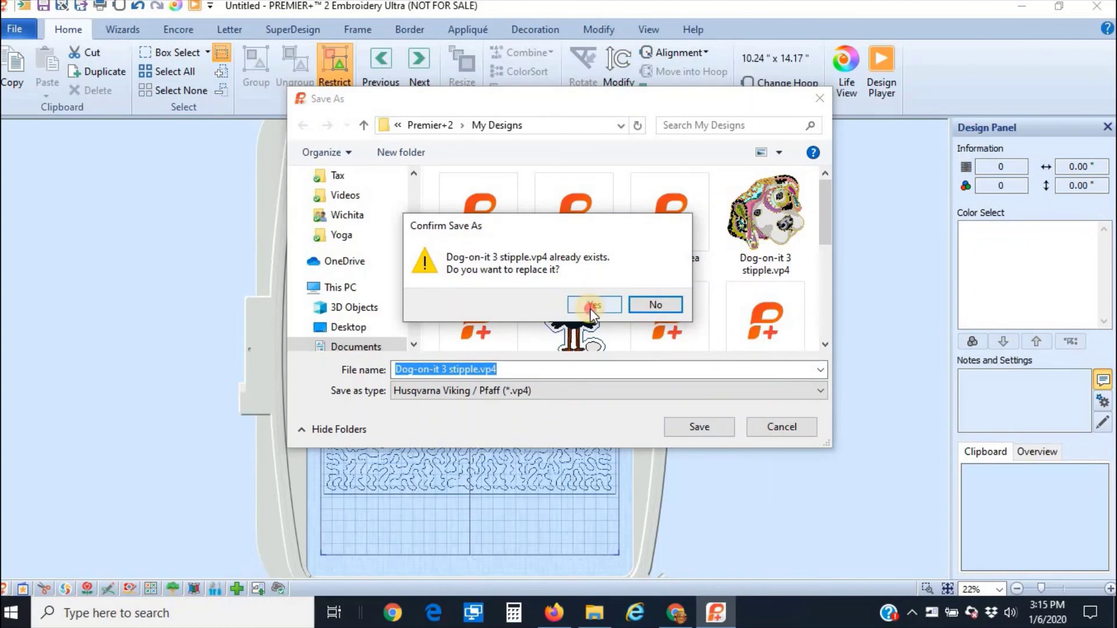
{"action": "left_click", "coordinate": [590, 307]}
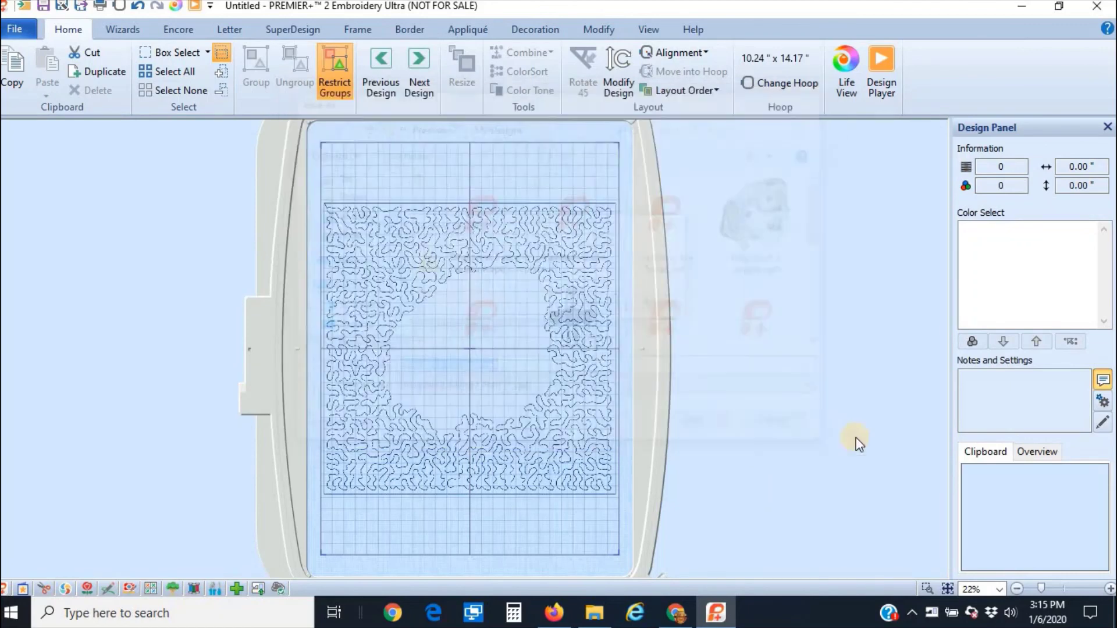
Export the design in Husqvarna Viking / Pfaff .vp3 format as "Dog-on-it 3 stippleExported.vp3", replacing the existing file
{"action": "left_click", "coordinate": [17, 29]}
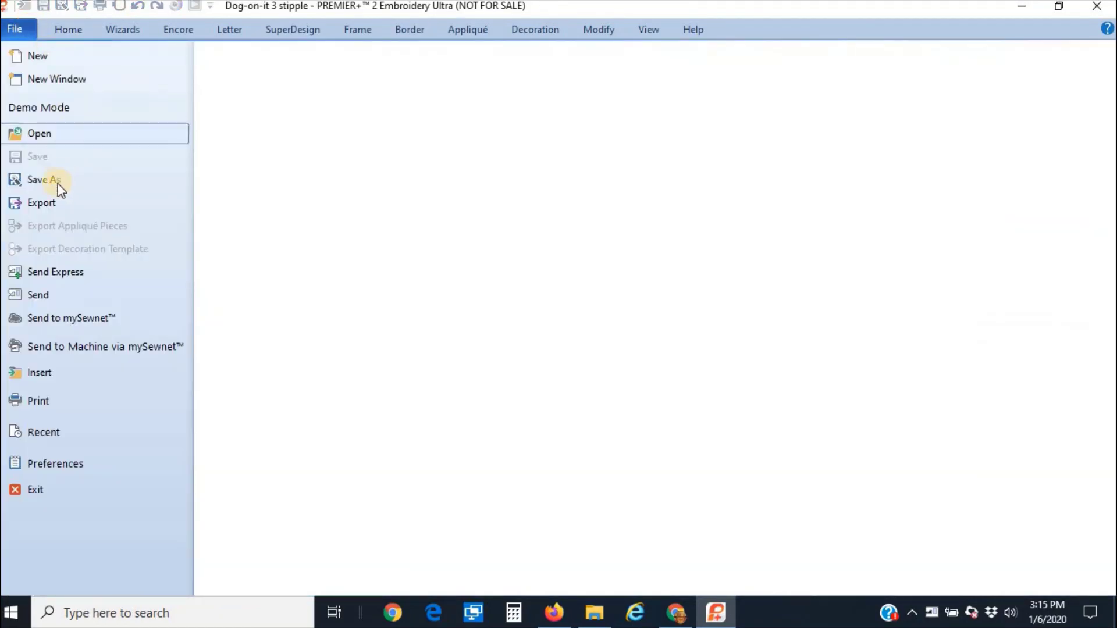
{"action": "left_click", "coordinate": [56, 202]}
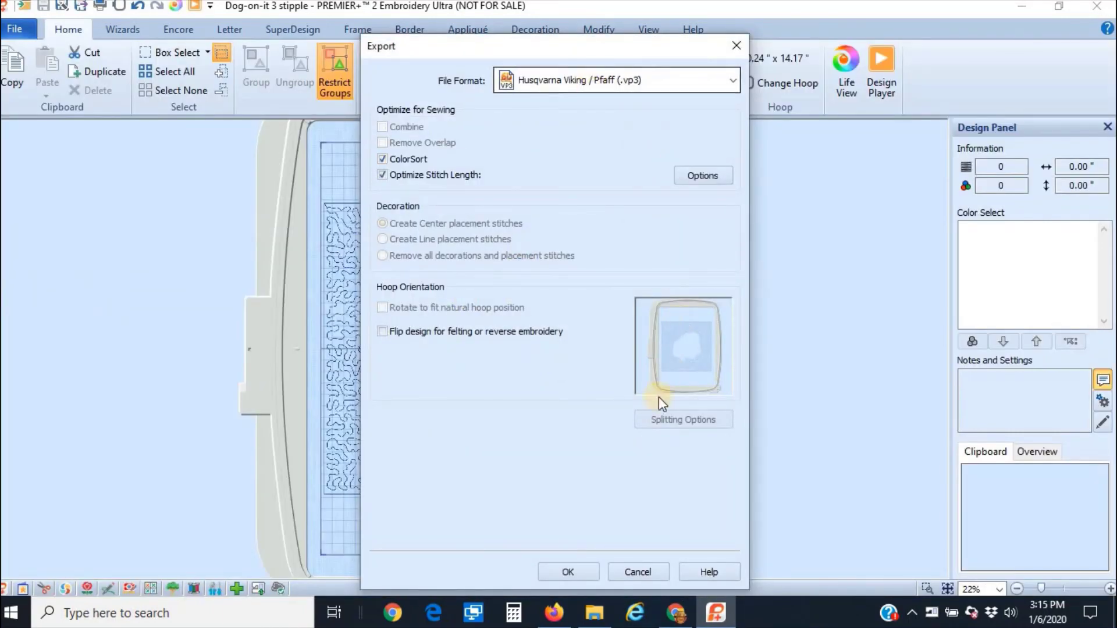
{"action": "left_click", "coordinate": [584, 567]}
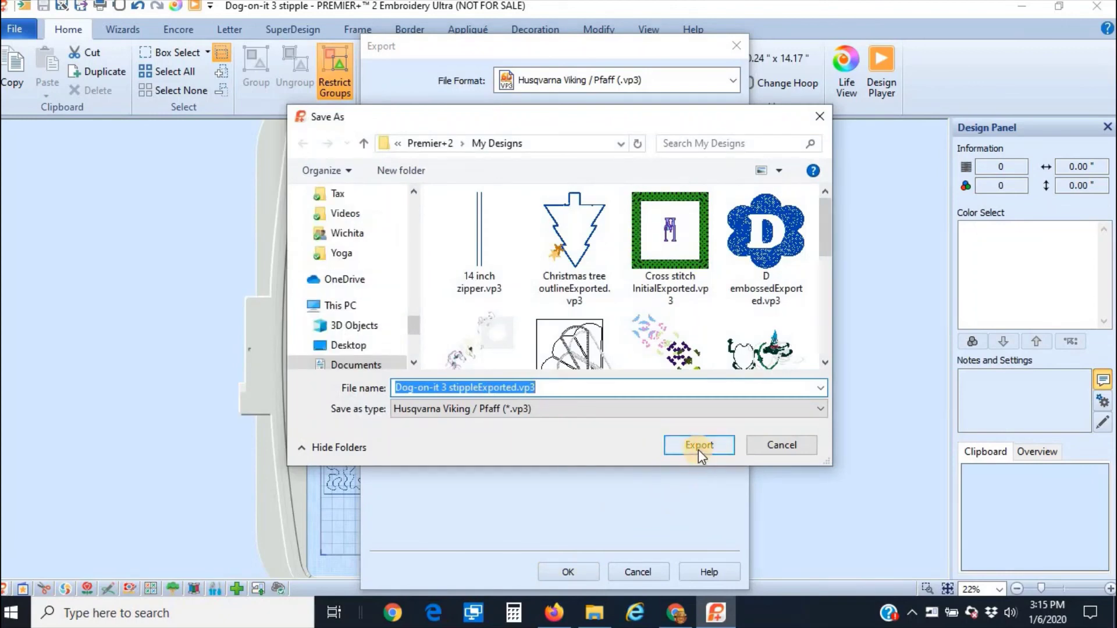
{"action": "left_click", "coordinate": [700, 445]}
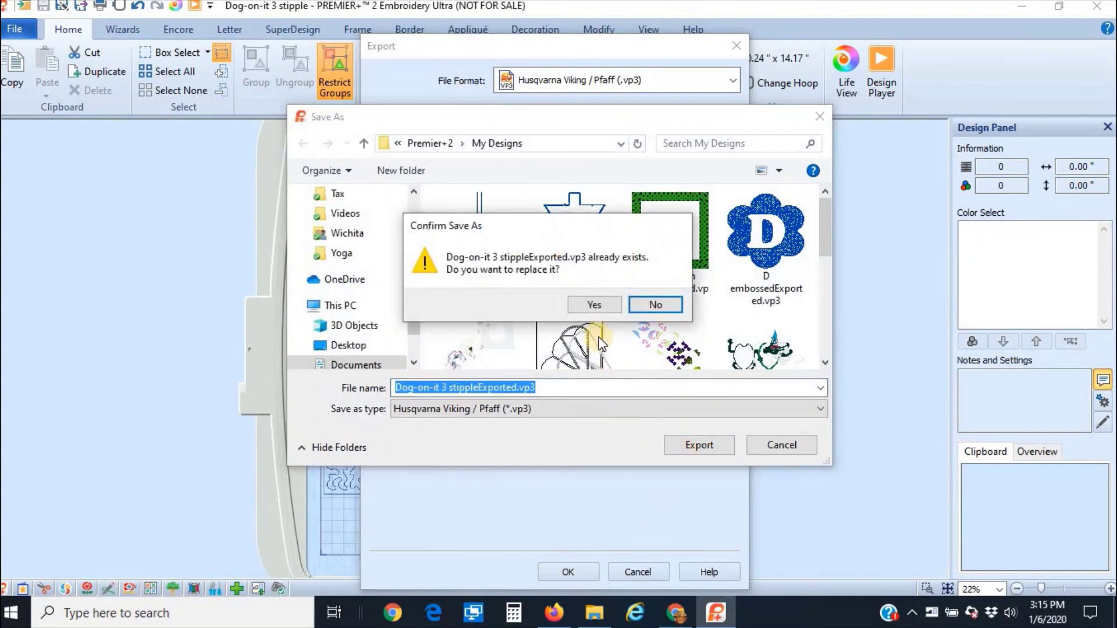
{"action": "left_click", "coordinate": [595, 303]}
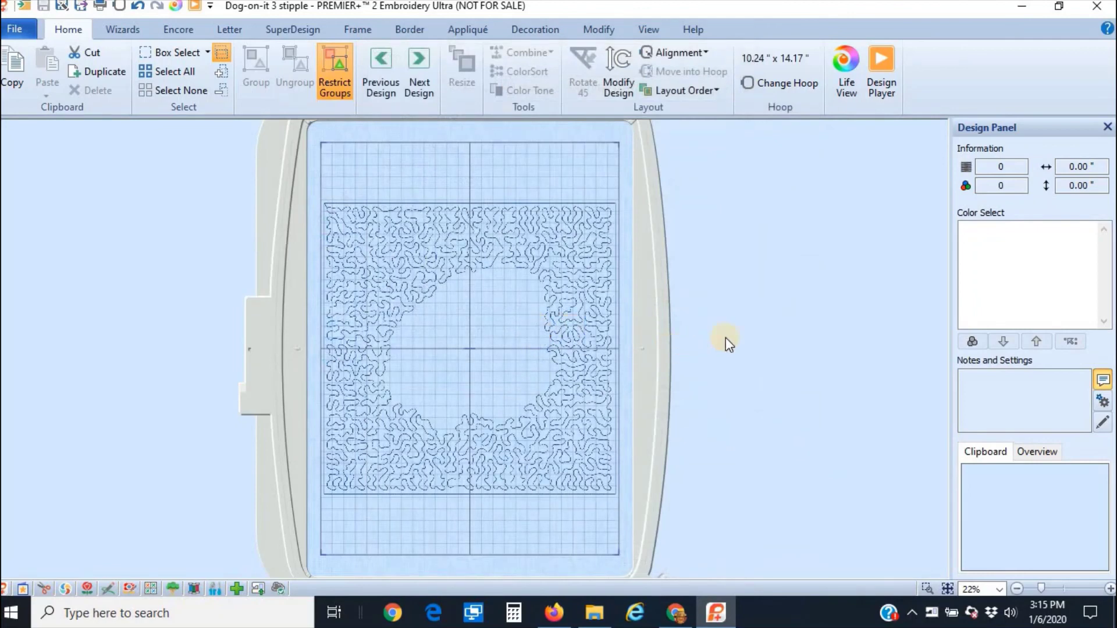